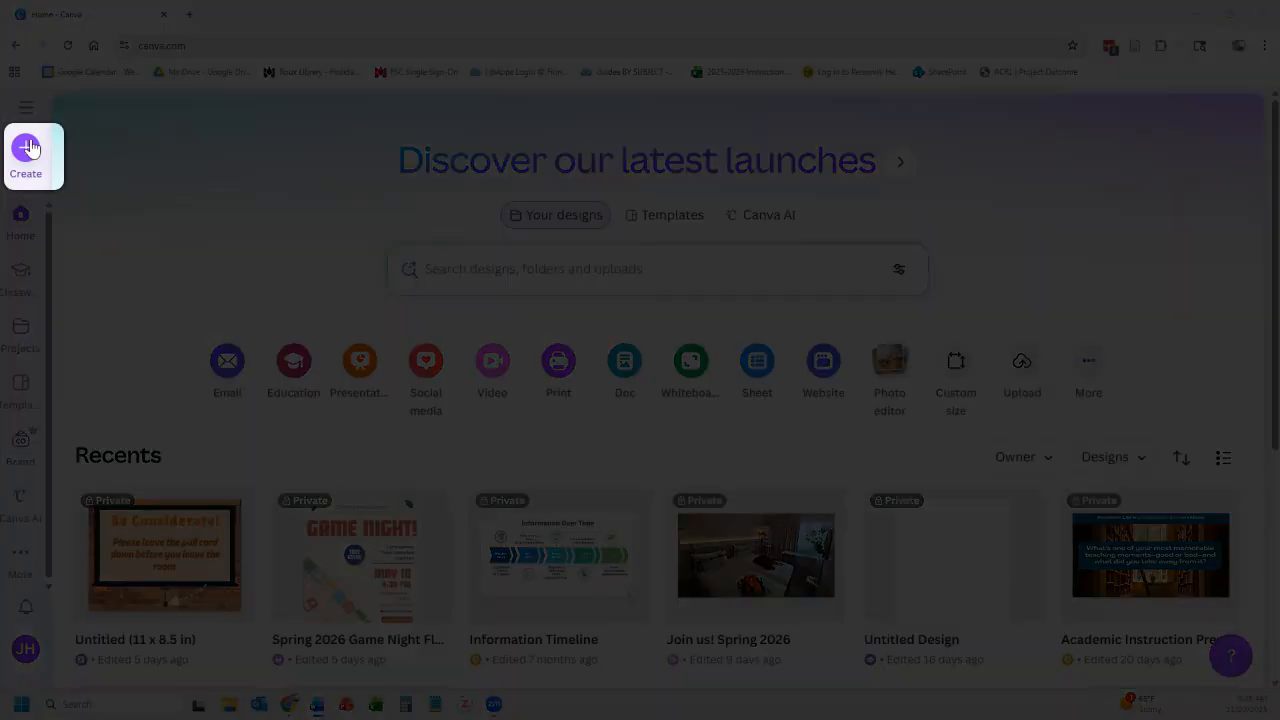
# - Search the design types for "infographic" and create a blank Infographic (Digital) design of 800 × 2000 px
pyautogui.click(28, 148)
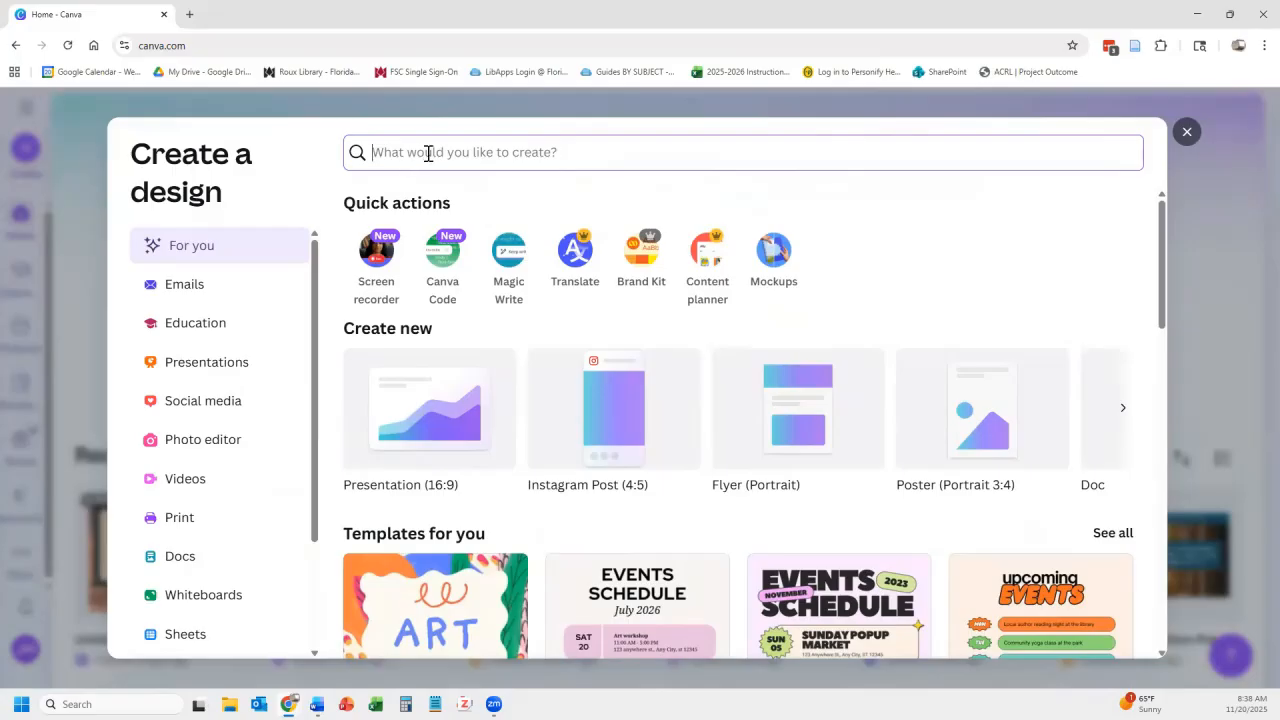
pyautogui.write('infograp')
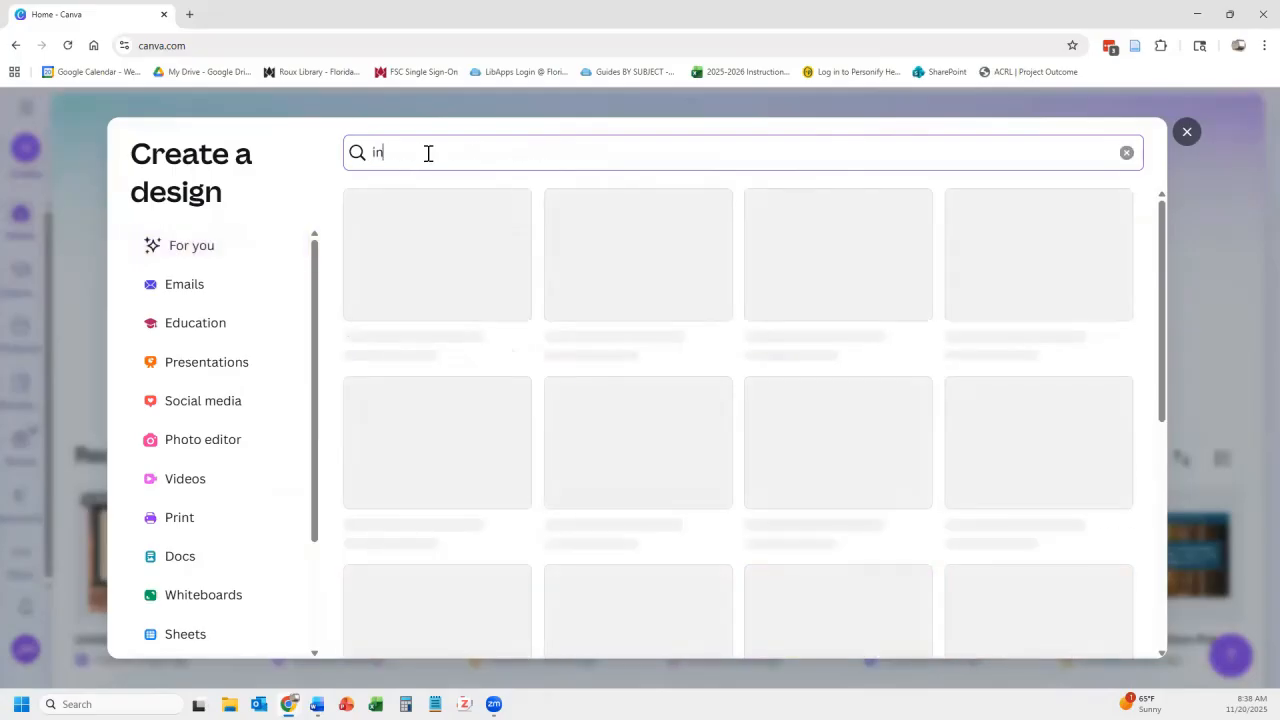
pyautogui.write('hic')
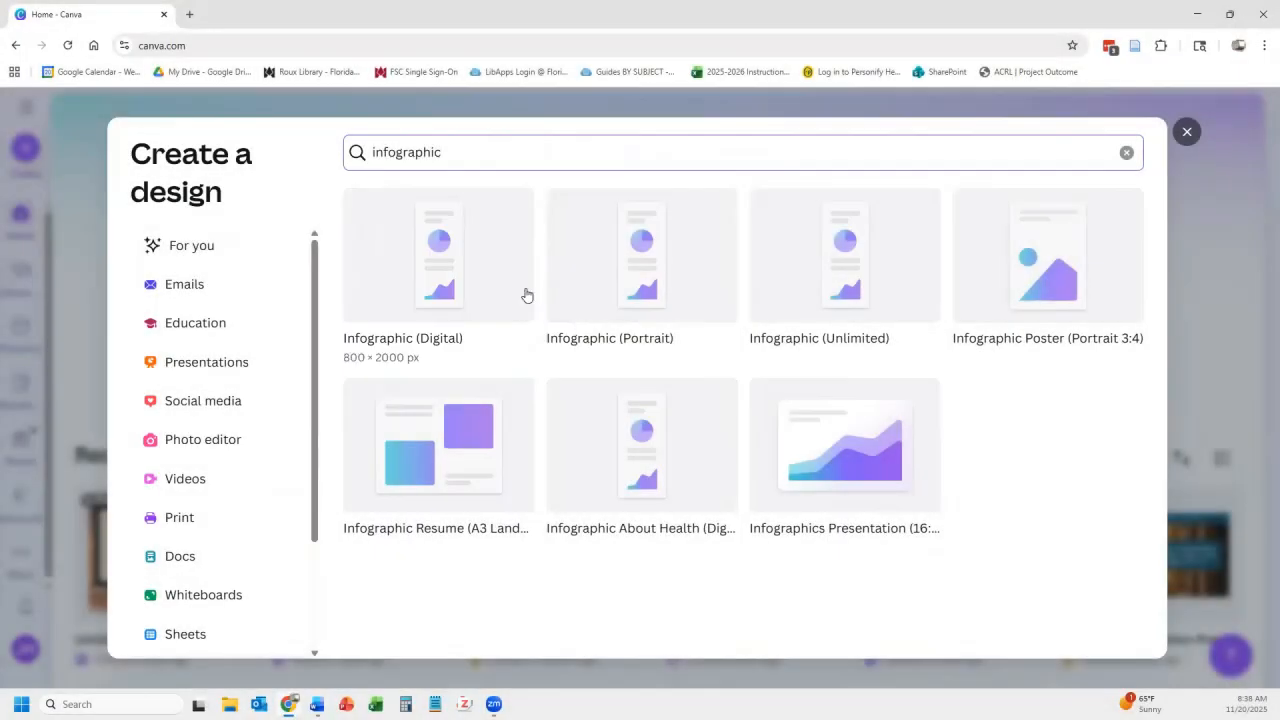
pyautogui.click(525, 292)
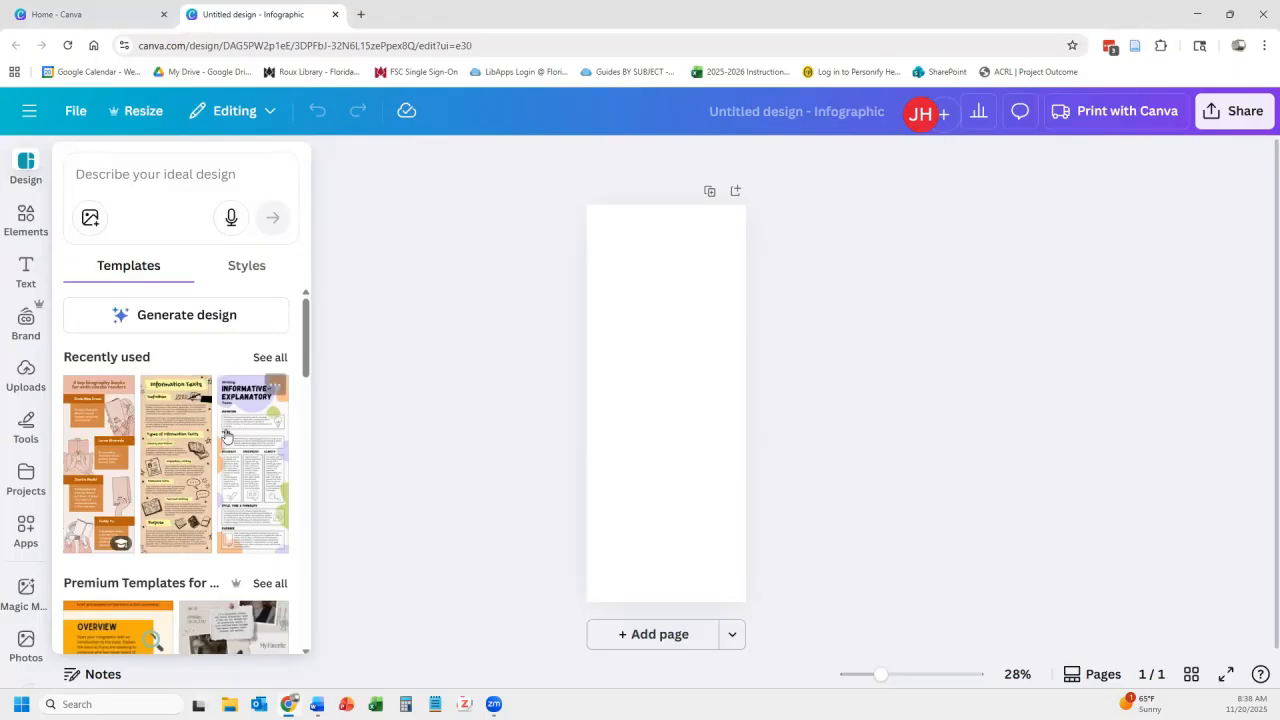
# - Browse the infographic templates and apply the recently used Pink and Brown Illustrated Book Infographic to the page
pyautogui.scroll(-3, 196, 440)
pyautogui.scroll(-10, 198, 500)
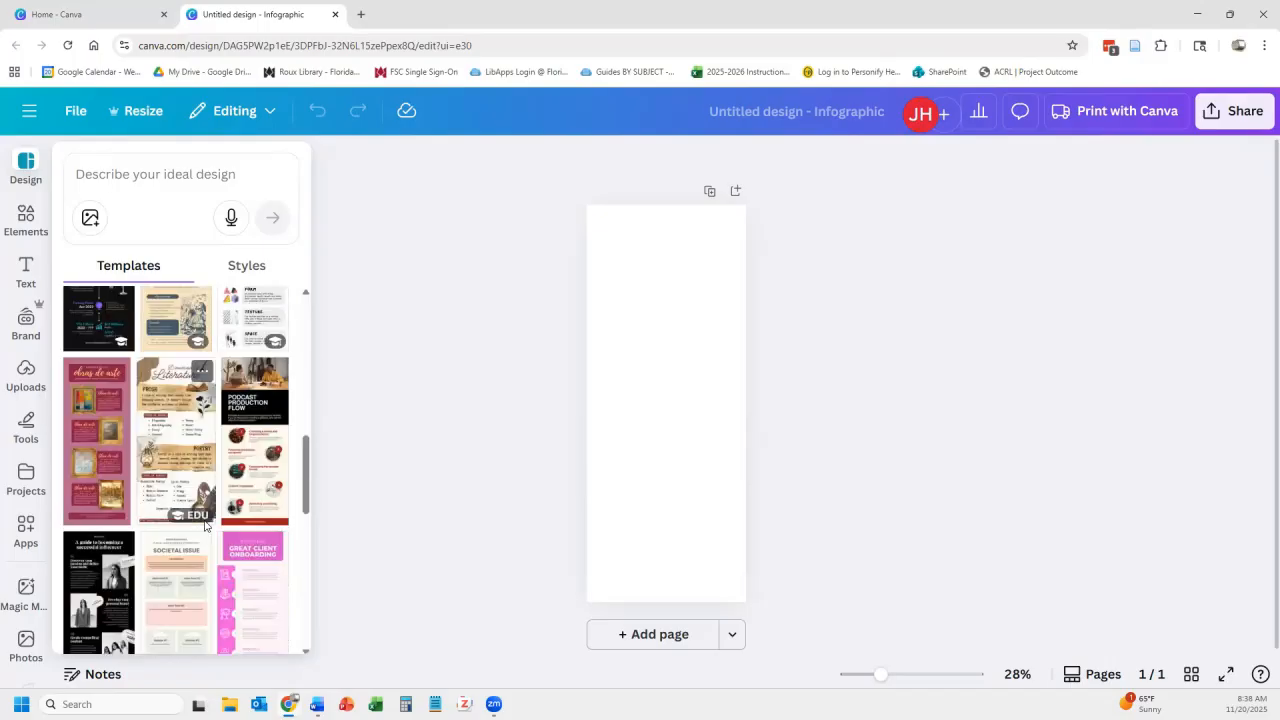
pyautogui.scroll(12, 201, 530)
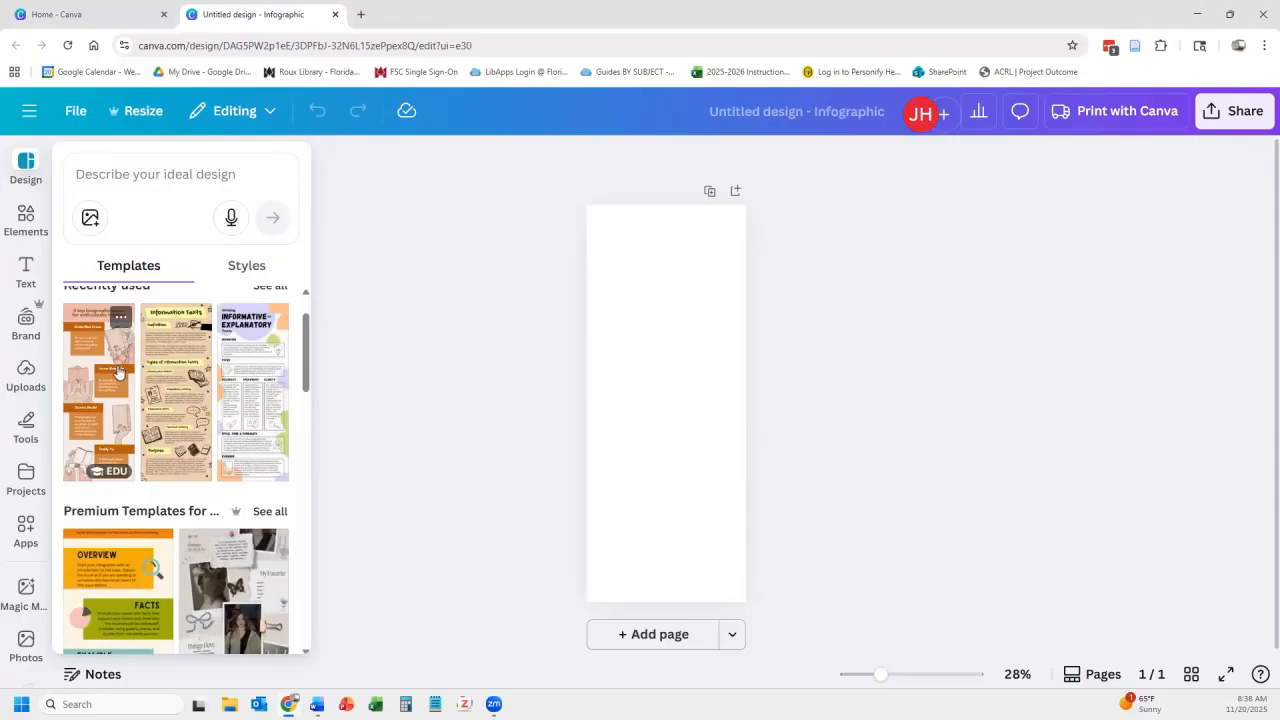
pyautogui.click(118, 371)
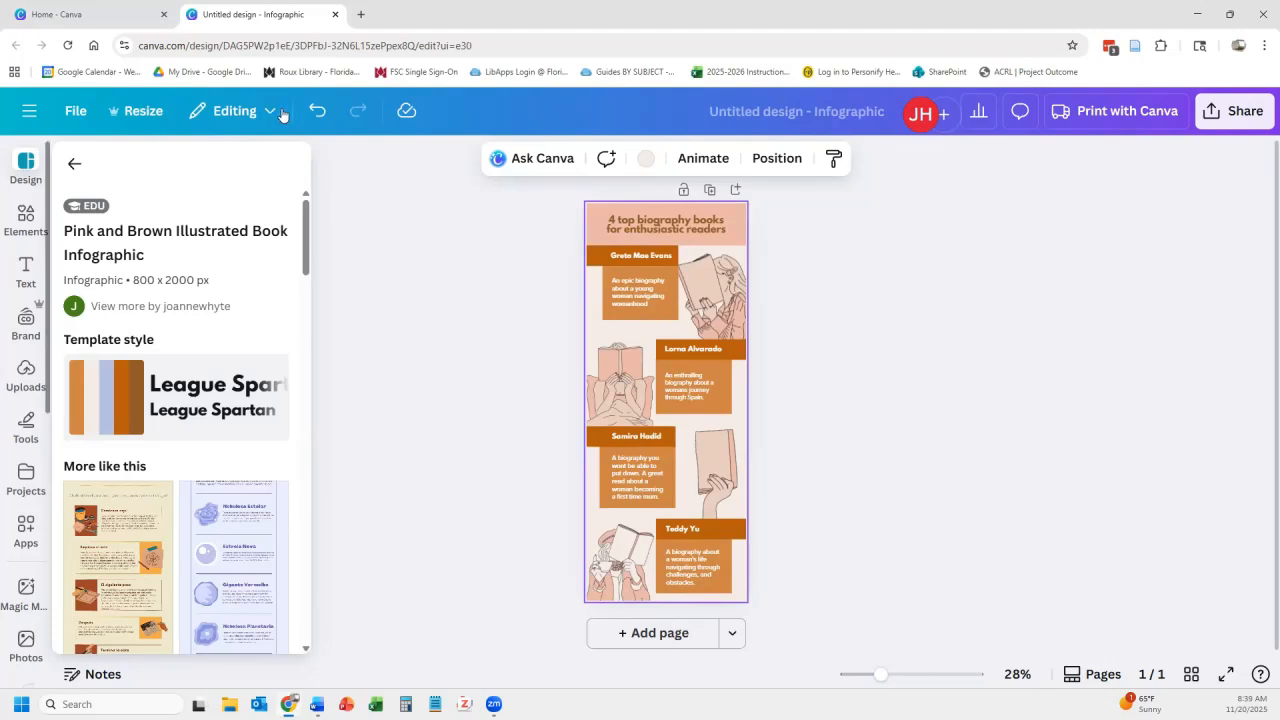
# - Replace the infographic's title text with "MY INFOGRAPHIC"
pyautogui.click(645, 225)
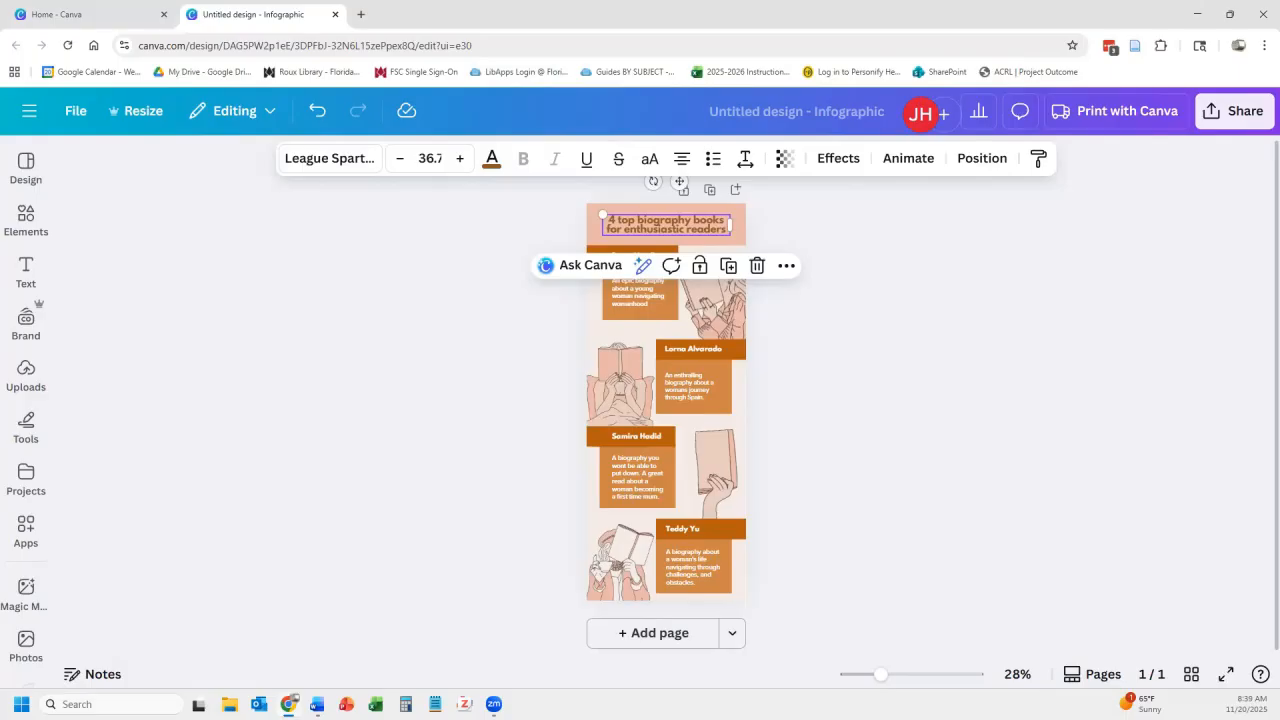
pyautogui.doubleClick(671, 224)
pyautogui.write('MY')
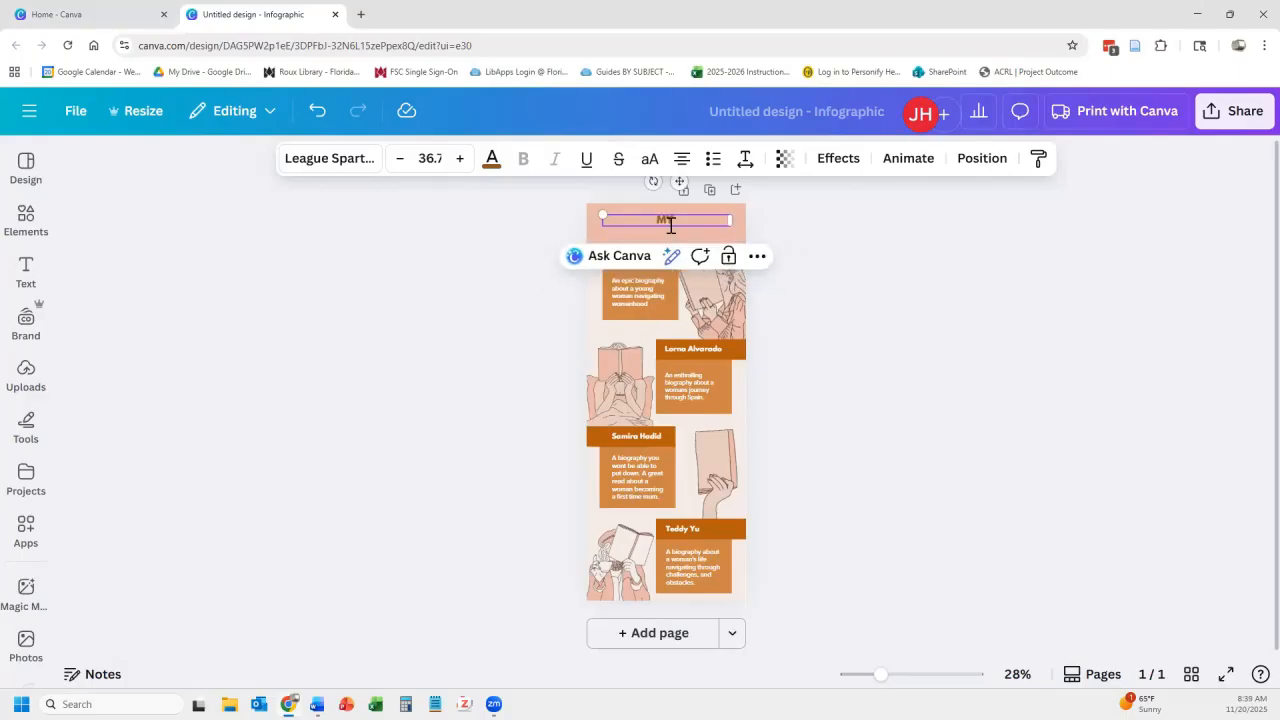
pyautogui.write(' INFOGRAPHIC')
# - Look through the fonts available for the title and increase its font size to 40.7
pyautogui.click(375, 165)
pyautogui.scroll(-3, 300, 570)
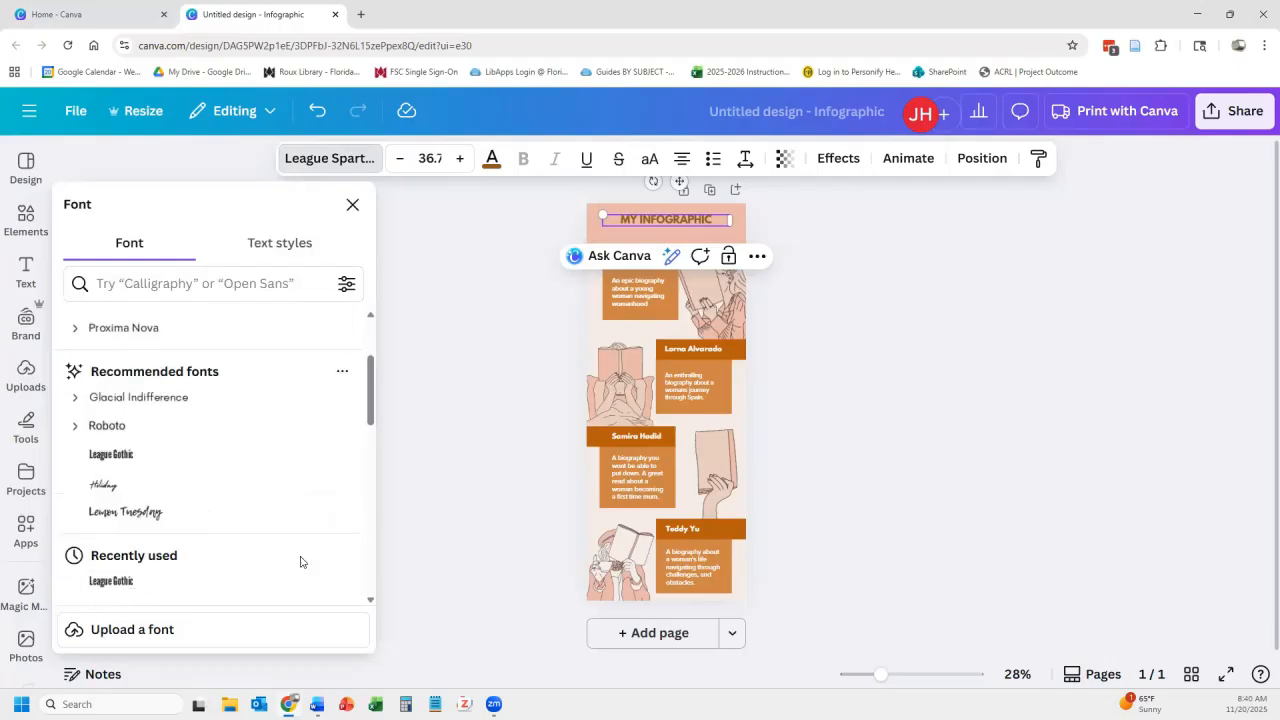
pyautogui.scroll(2, 300, 560)
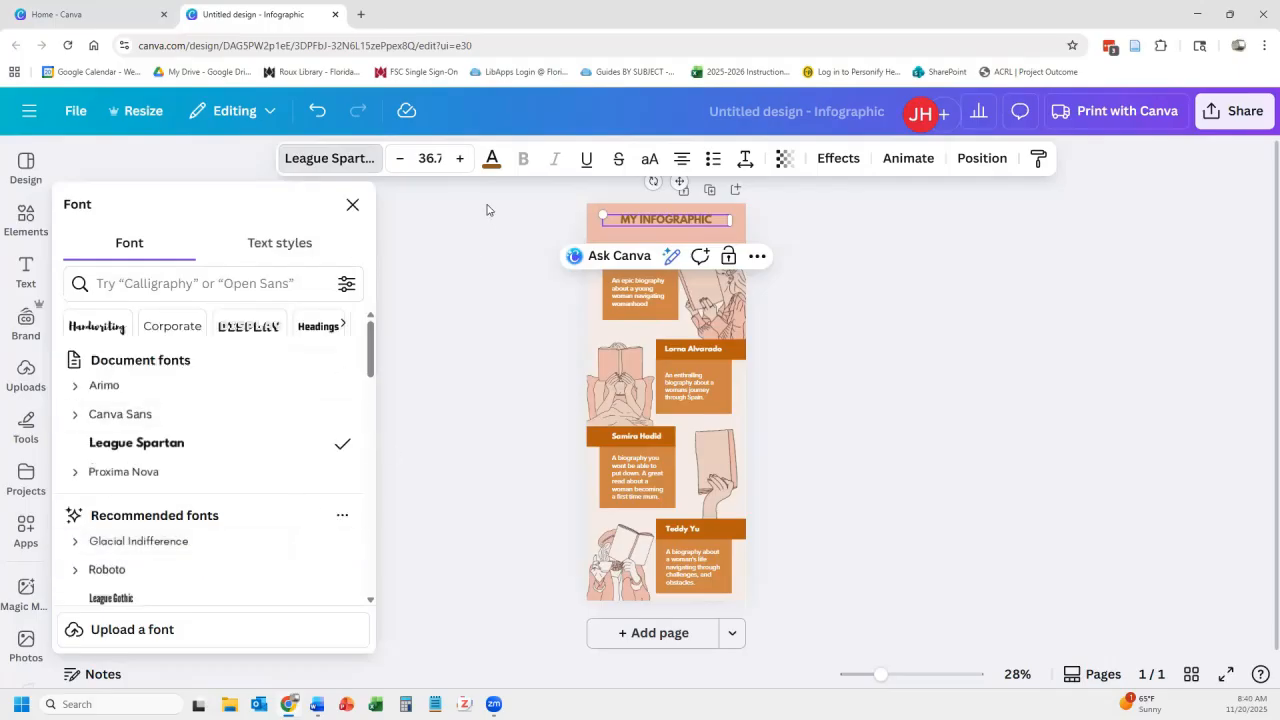
pyautogui.click(460, 160)
pyautogui.click(460, 160)
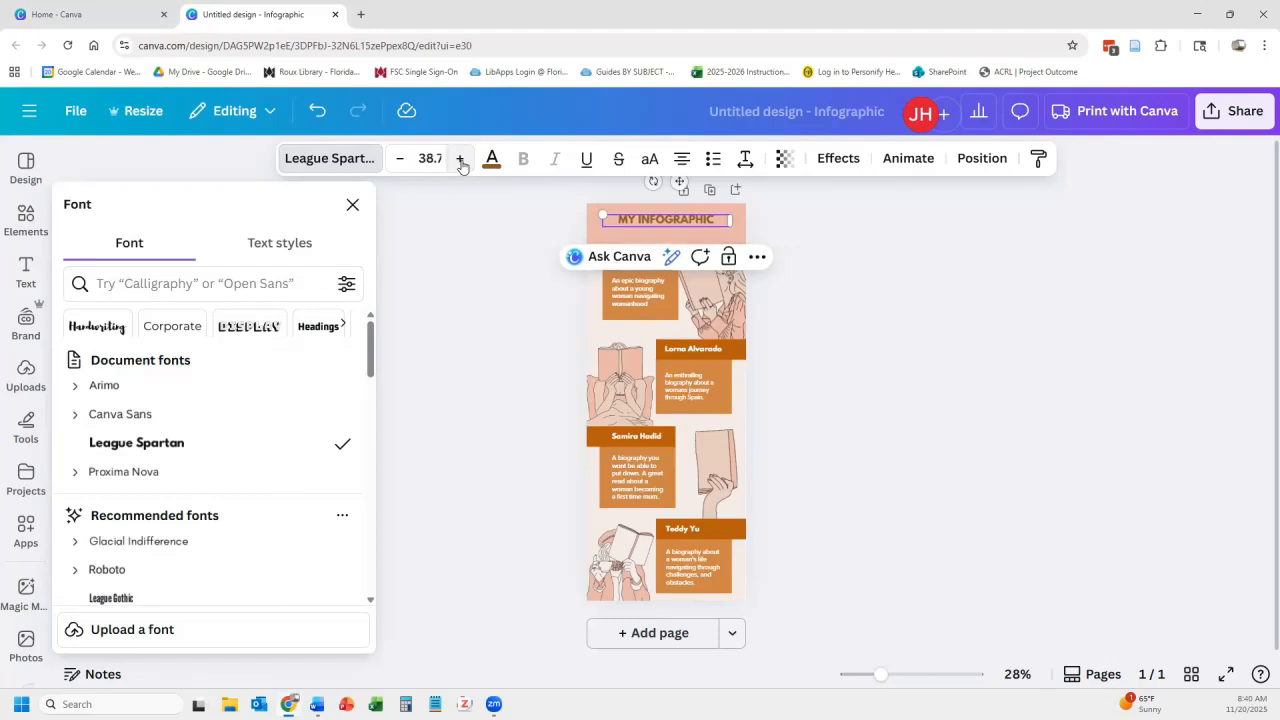
pyautogui.click(460, 160)
pyautogui.click(460, 160)
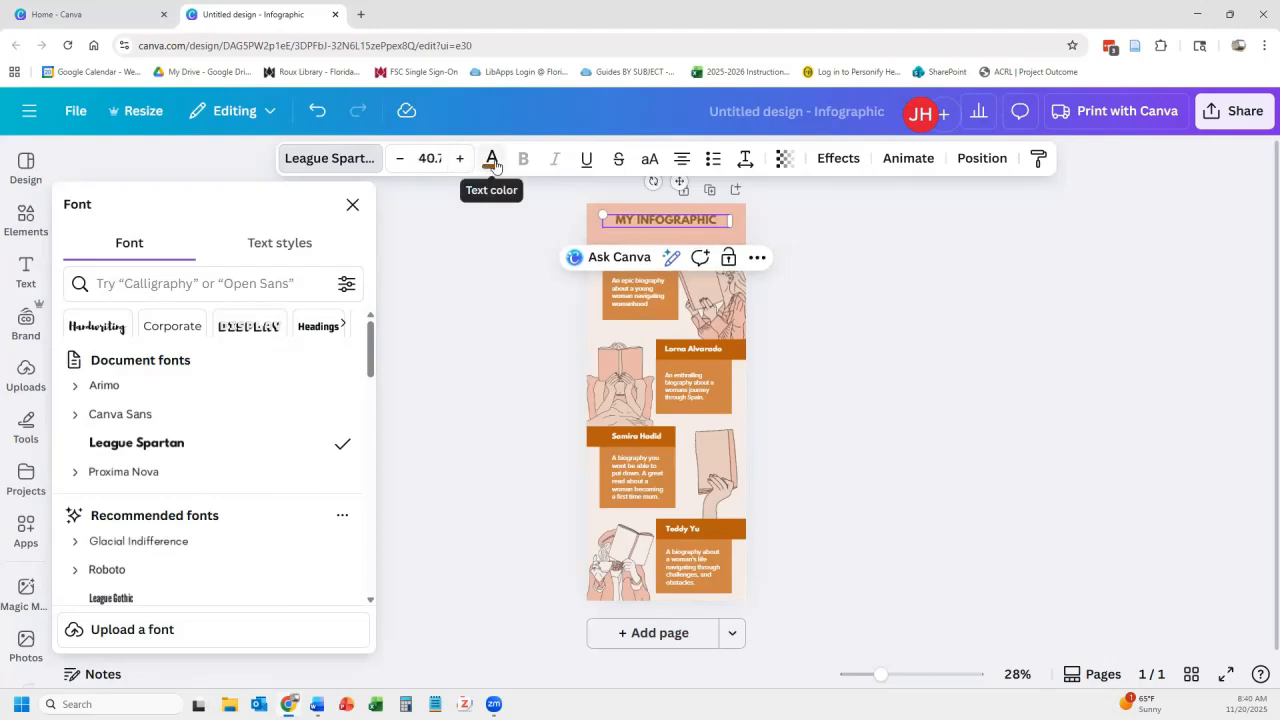
# - View the color options for the title text, then deselect the title
pyautogui.click(492, 160)
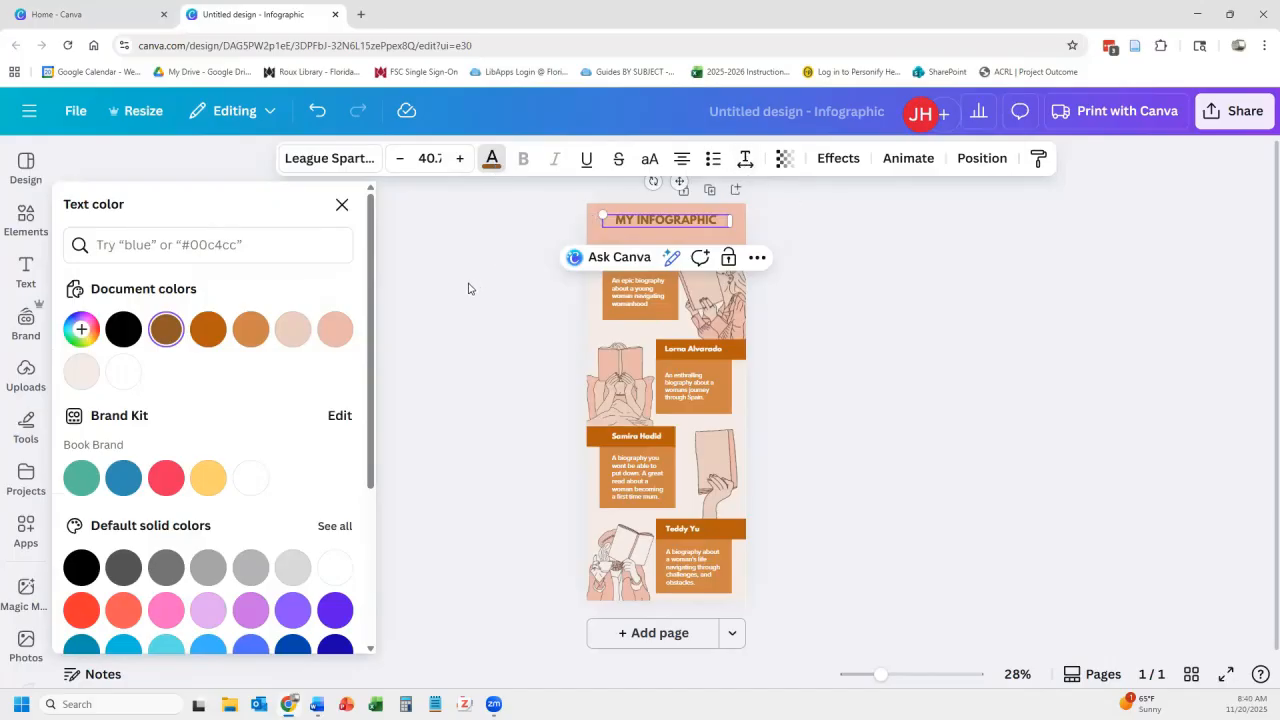
pyautogui.click(341, 205)
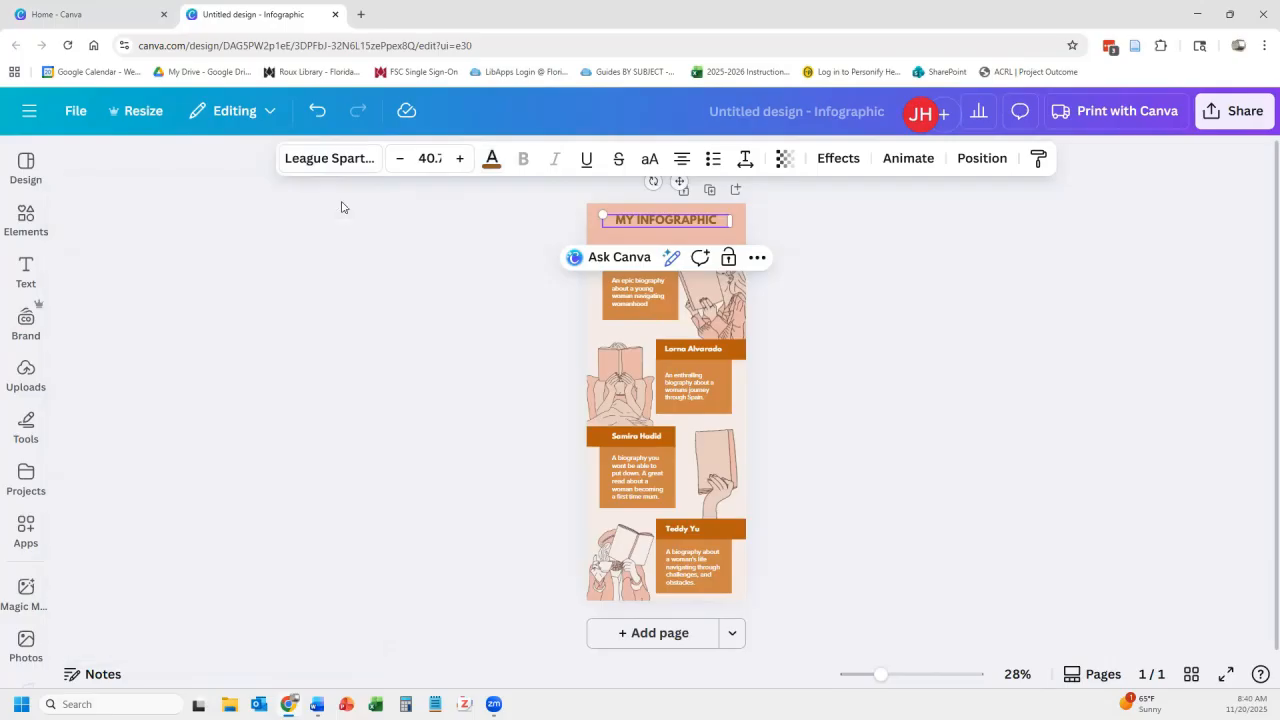
pyautogui.click(460, 308)
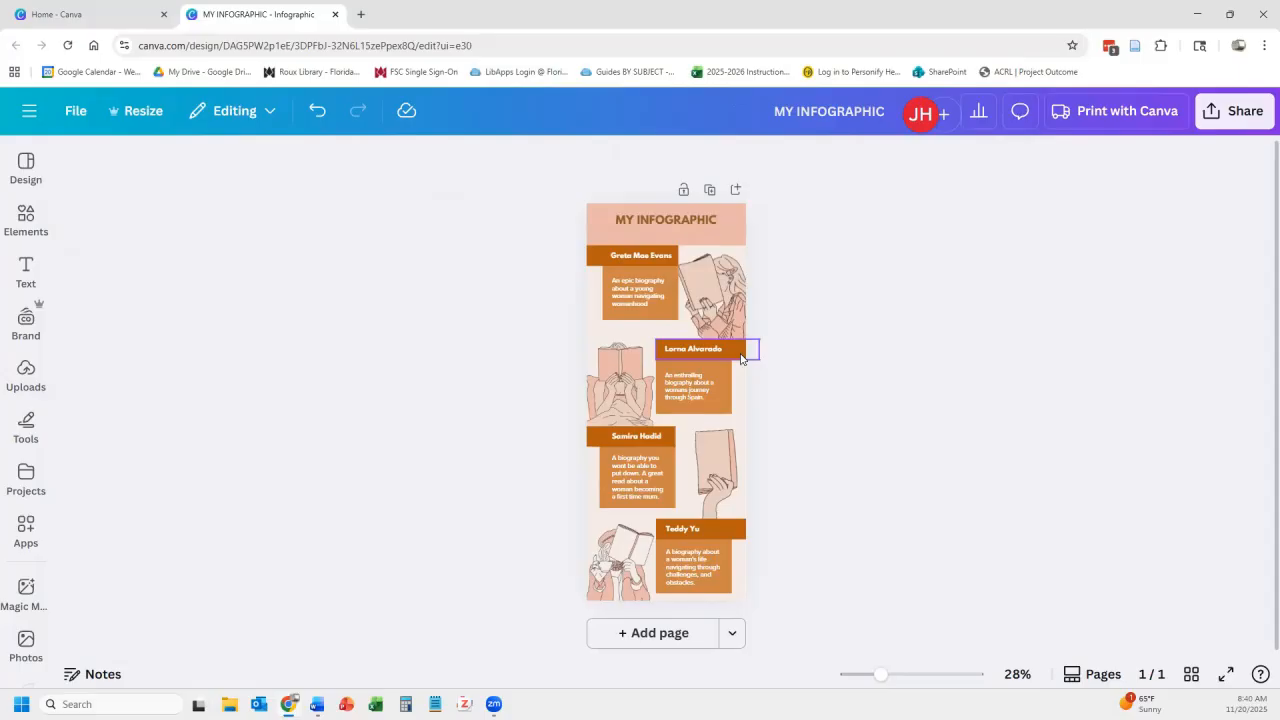
# - Trim the right, top and left edges of the pink title banner to line up with the page
pyautogui.click(750, 230)
pyautogui.moveTo(762, 222); pyautogui.dragTo(745, 223)
pyautogui.moveTo(663, 201); pyautogui.dragTo(661, 206)
pyautogui.moveTo(580, 221); pyautogui.dragTo(587, 224)
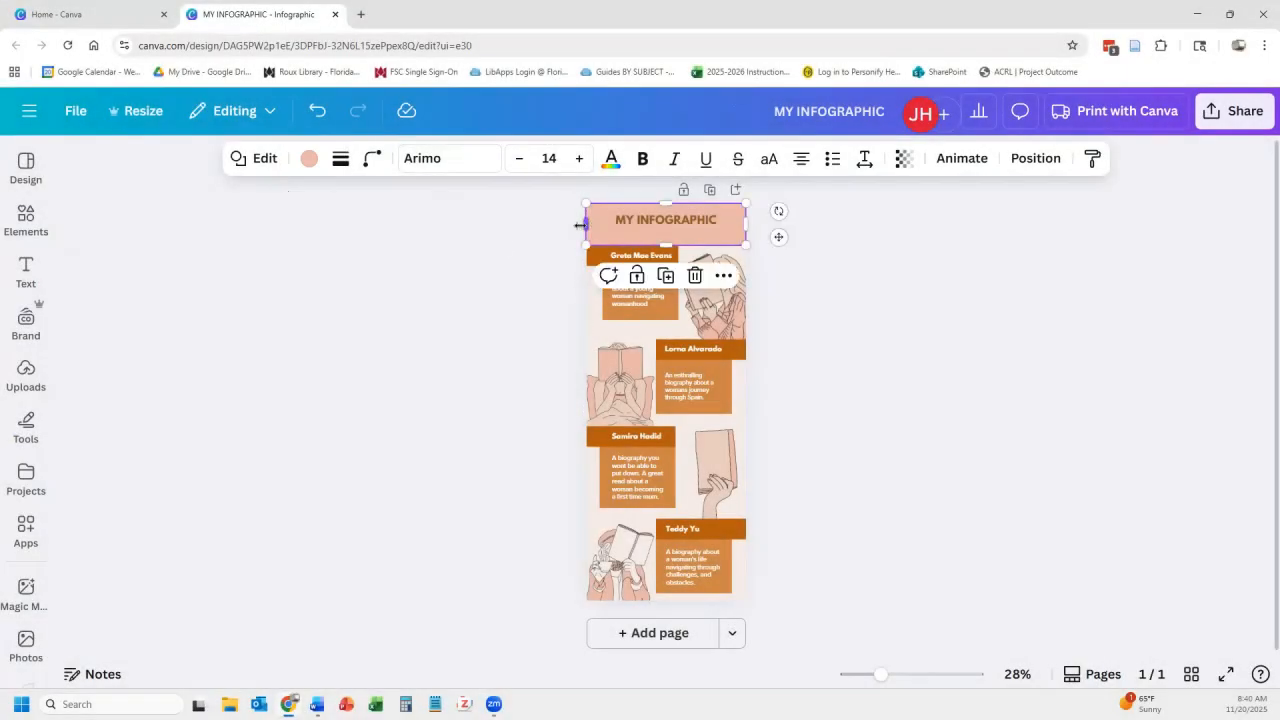
# - Try several document colors on the title banner, including brown, gray orange and light orange #e8cec0
pyautogui.click(308, 160)
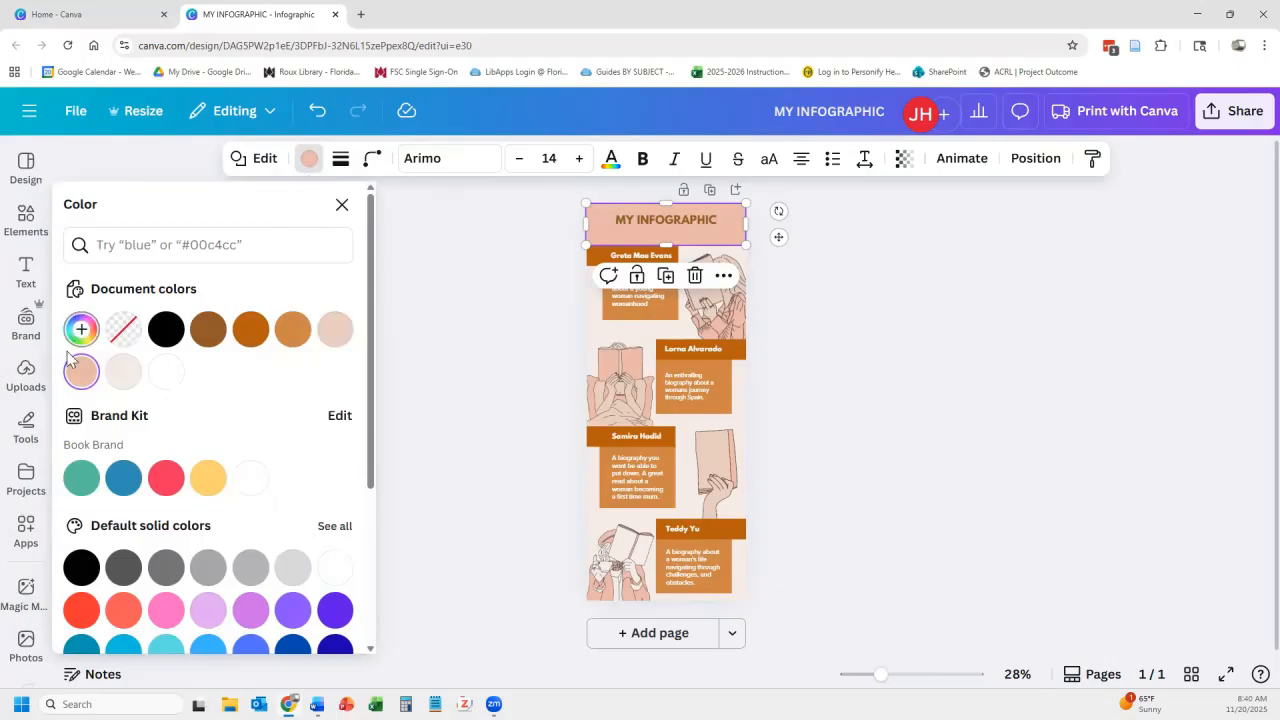
pyautogui.click(256, 329)
pyautogui.click(208, 329)
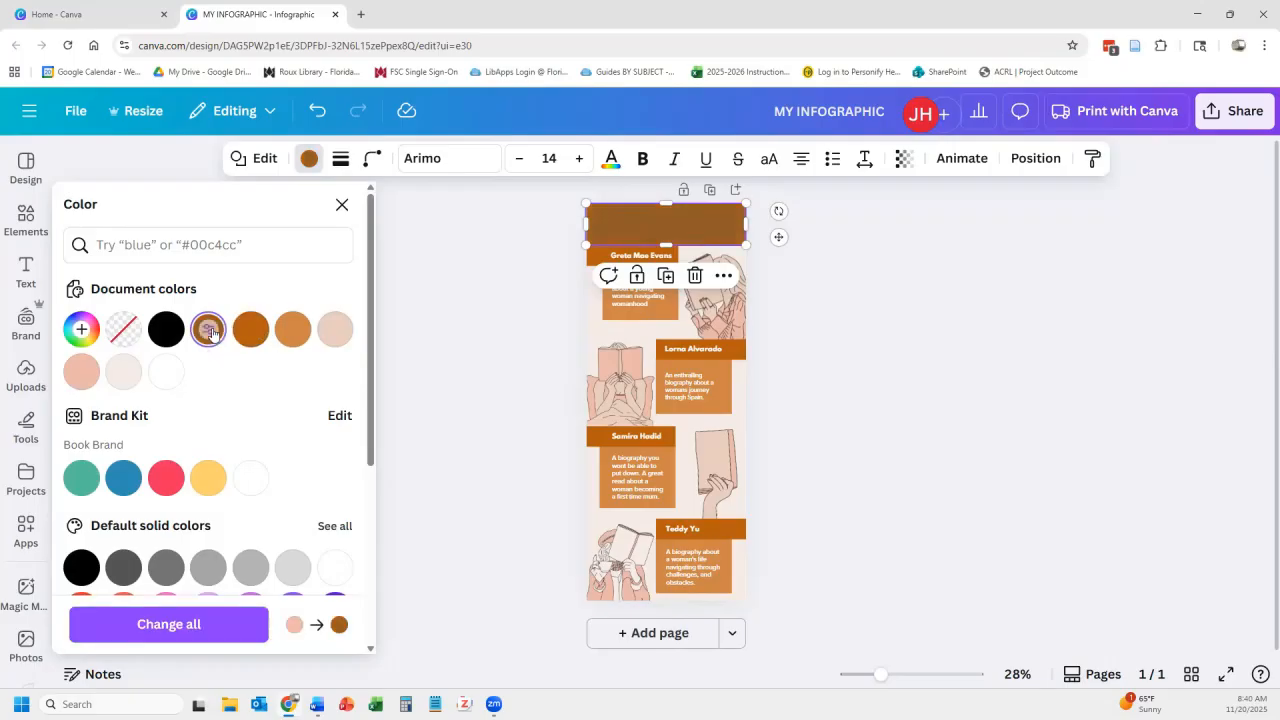
pyautogui.click(292, 329)
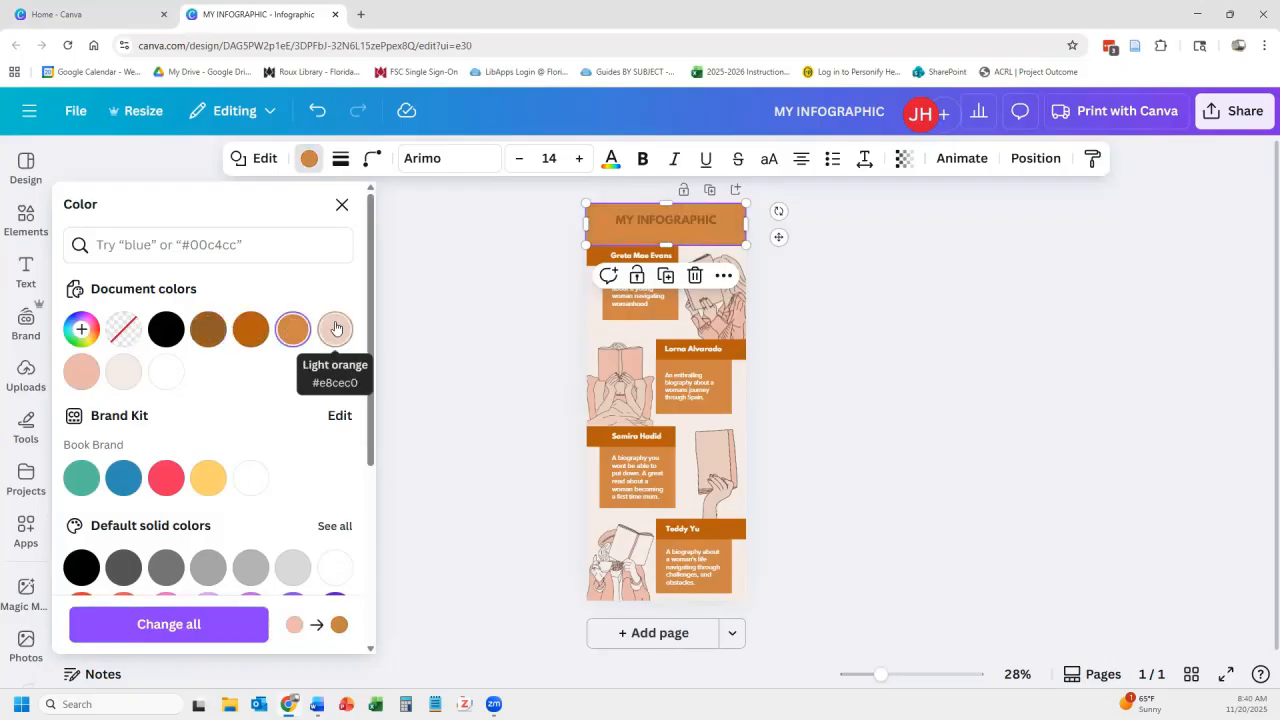
pyautogui.click(335, 329)
# - Recolor the pink parts of the reading woman illustration beside the first section to gray orange #cf8647
pyautogui.click(688, 296)
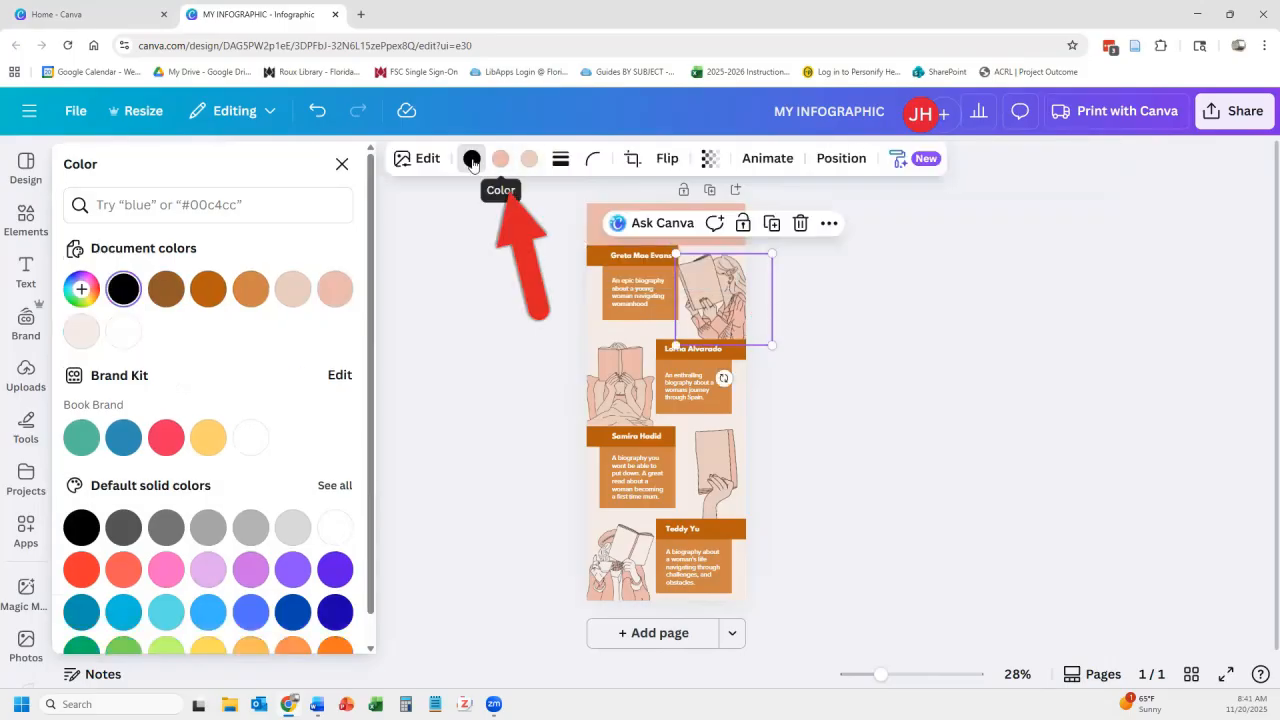
pyautogui.click(208, 289)
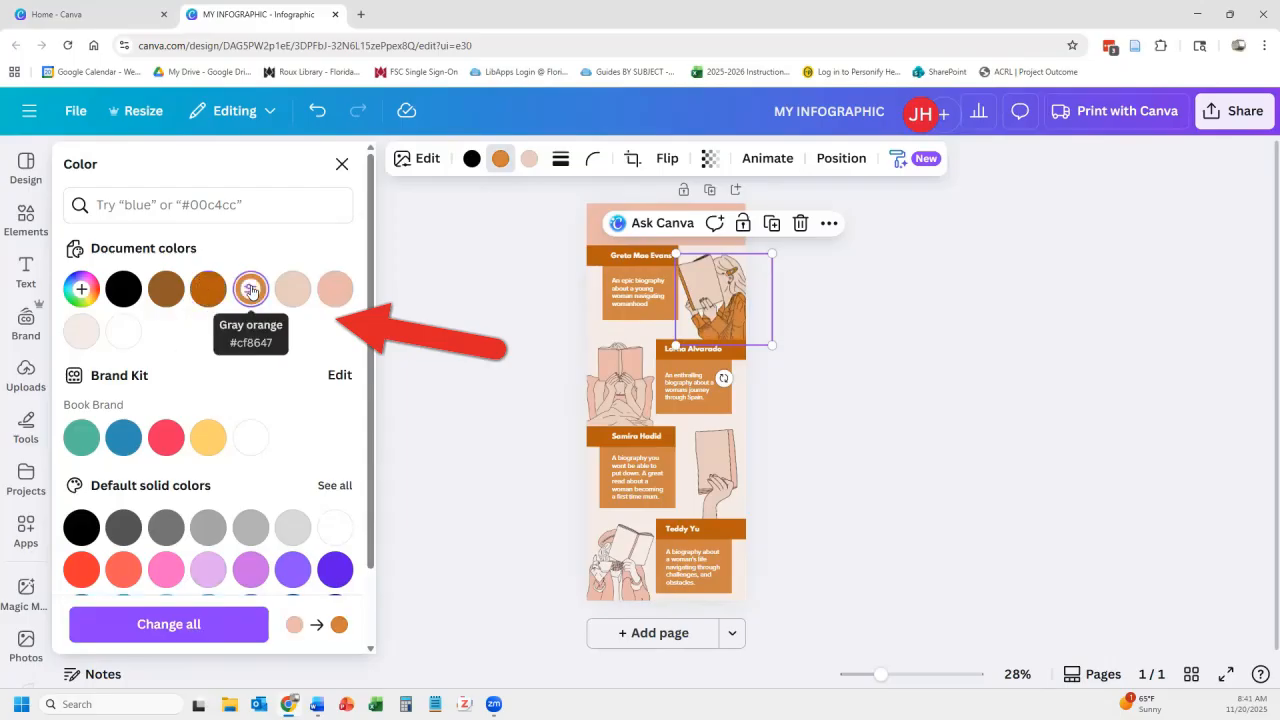
pyautogui.click(530, 160)
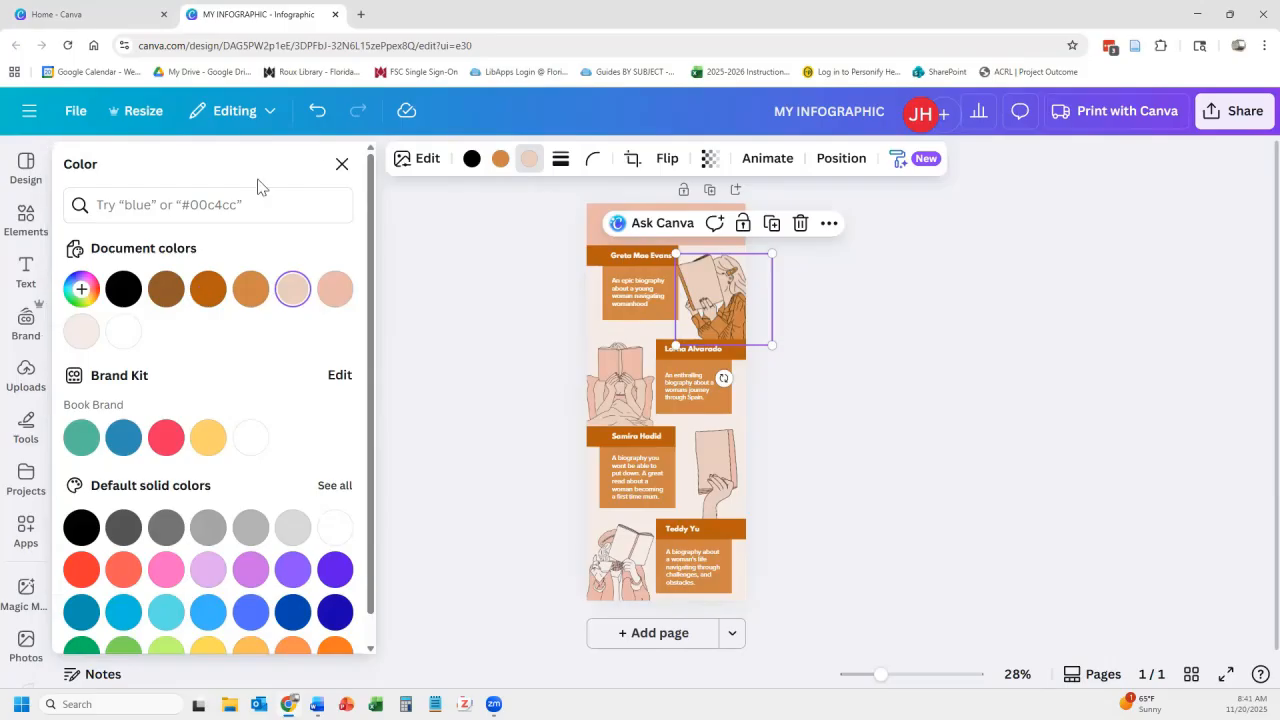
pyautogui.click(341, 164)
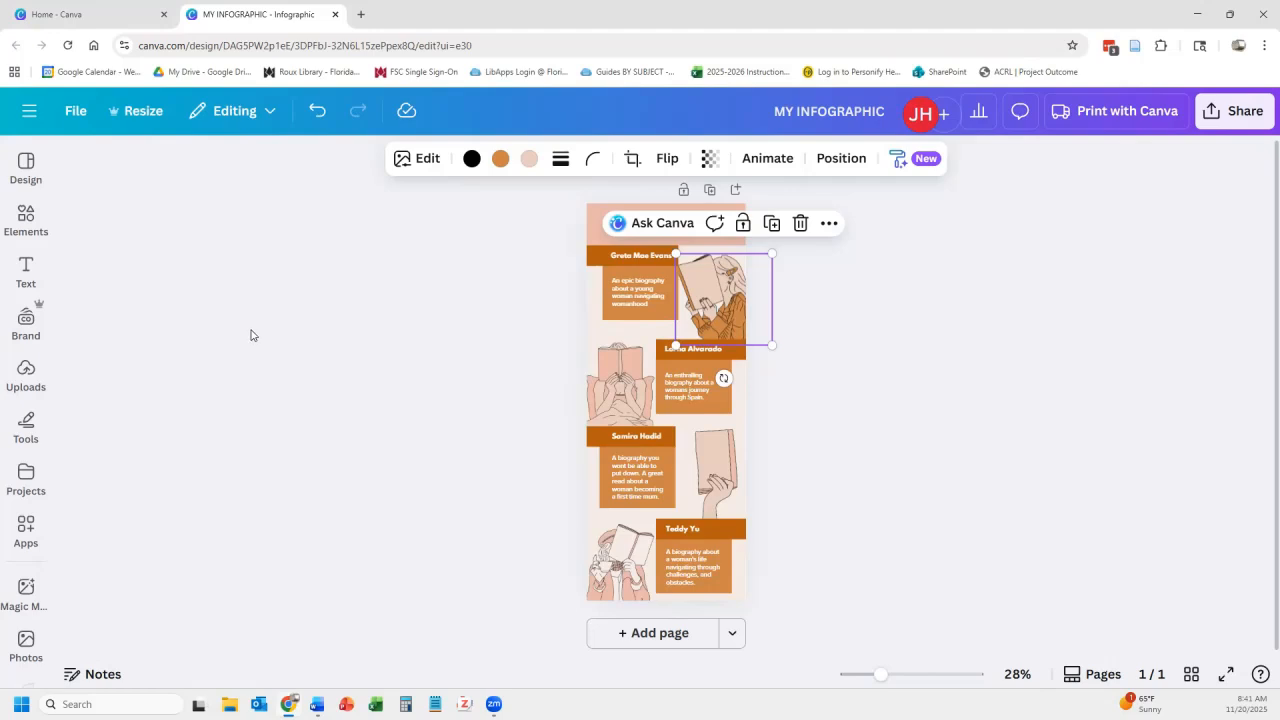
# - Search the design elements for "nursing"
pyautogui.moveTo(28, 228)
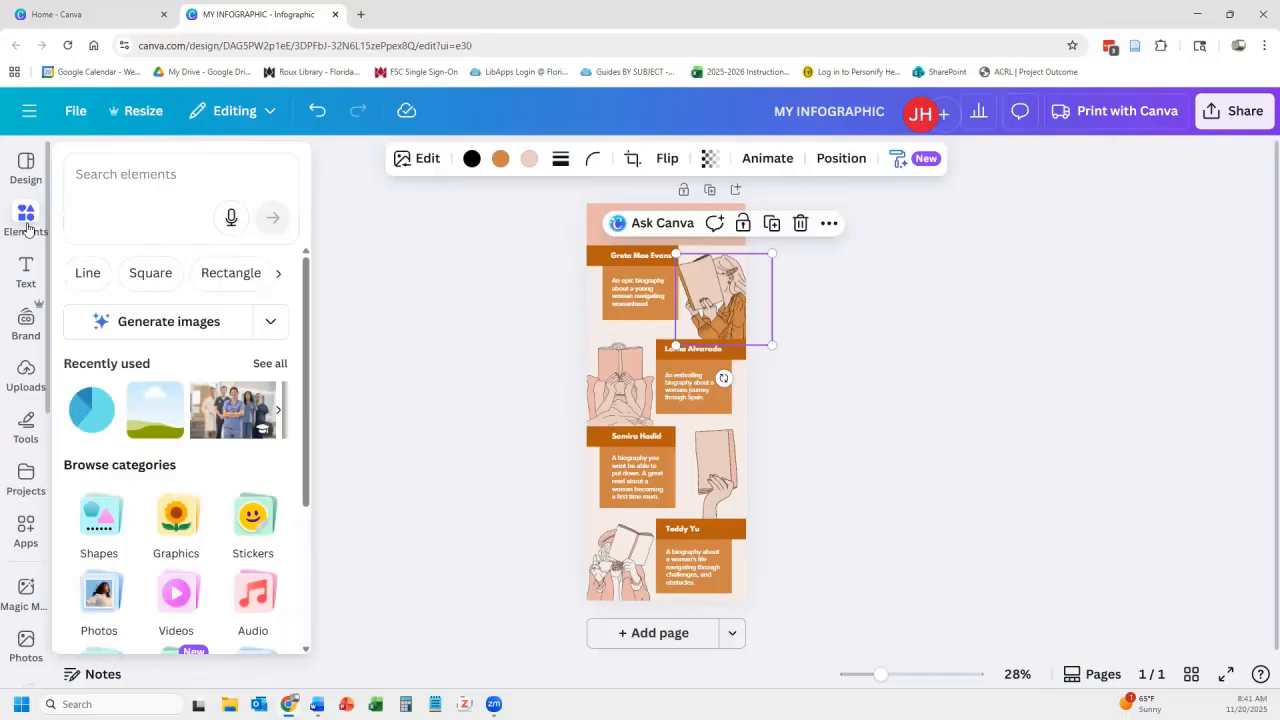
pyautogui.click(28, 228)
pyautogui.click(143, 170)
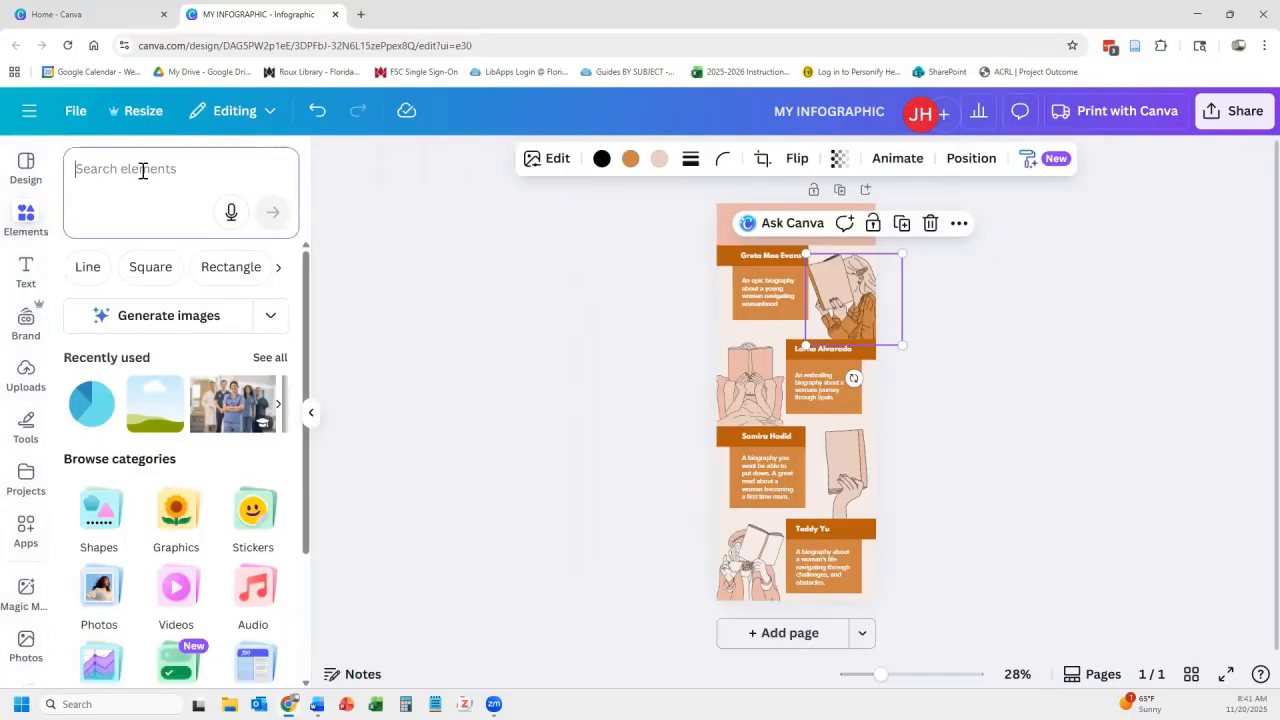
pyautogui.write('nursings')
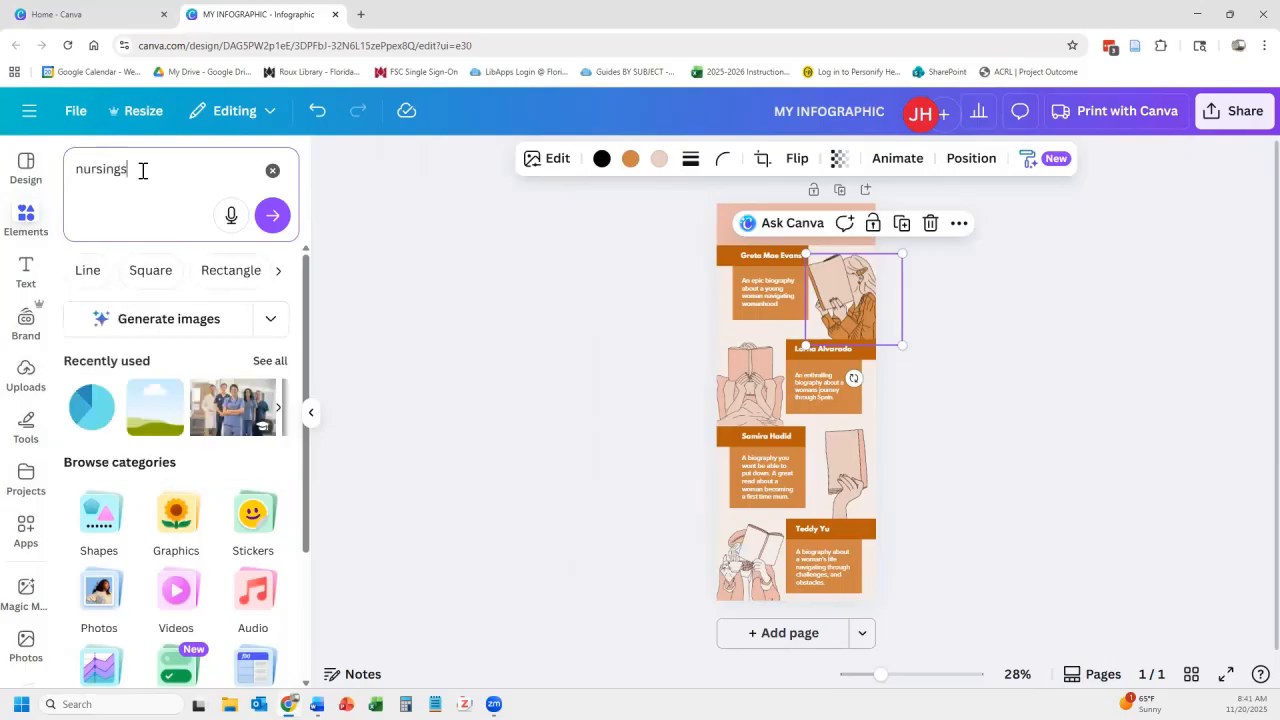
pyautogui.press('BackSpace')
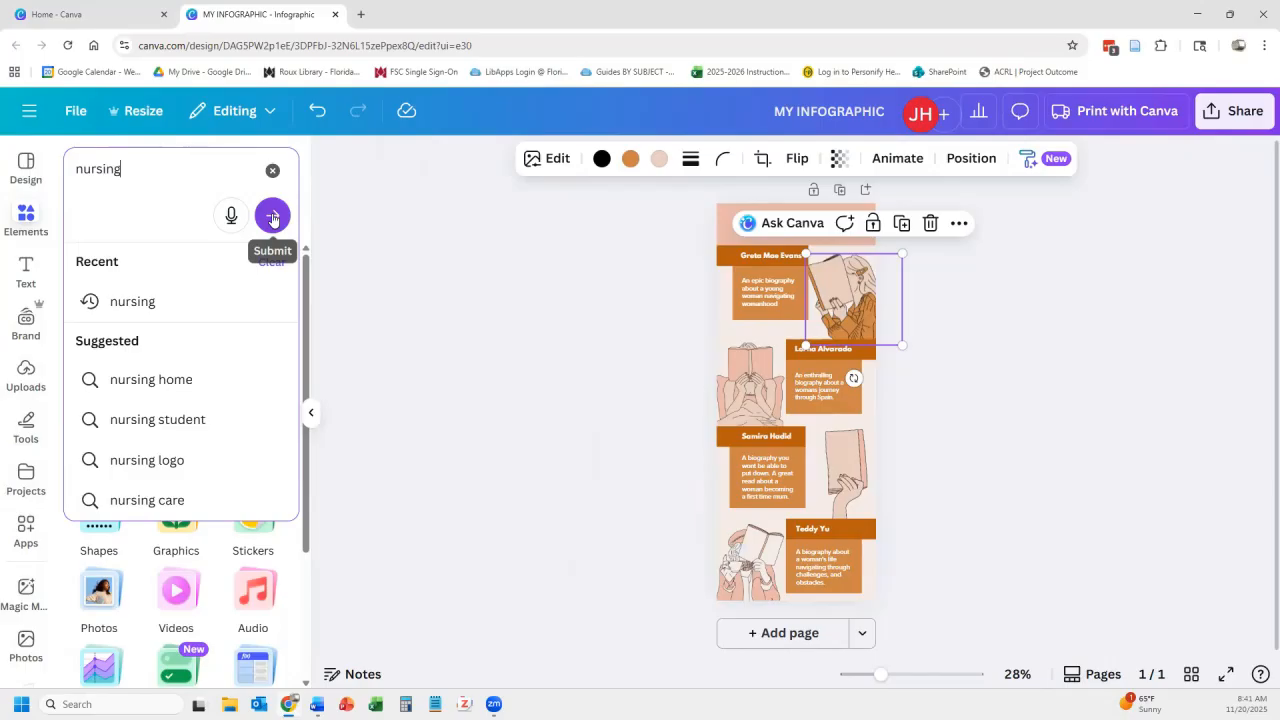
pyautogui.click(272, 217)
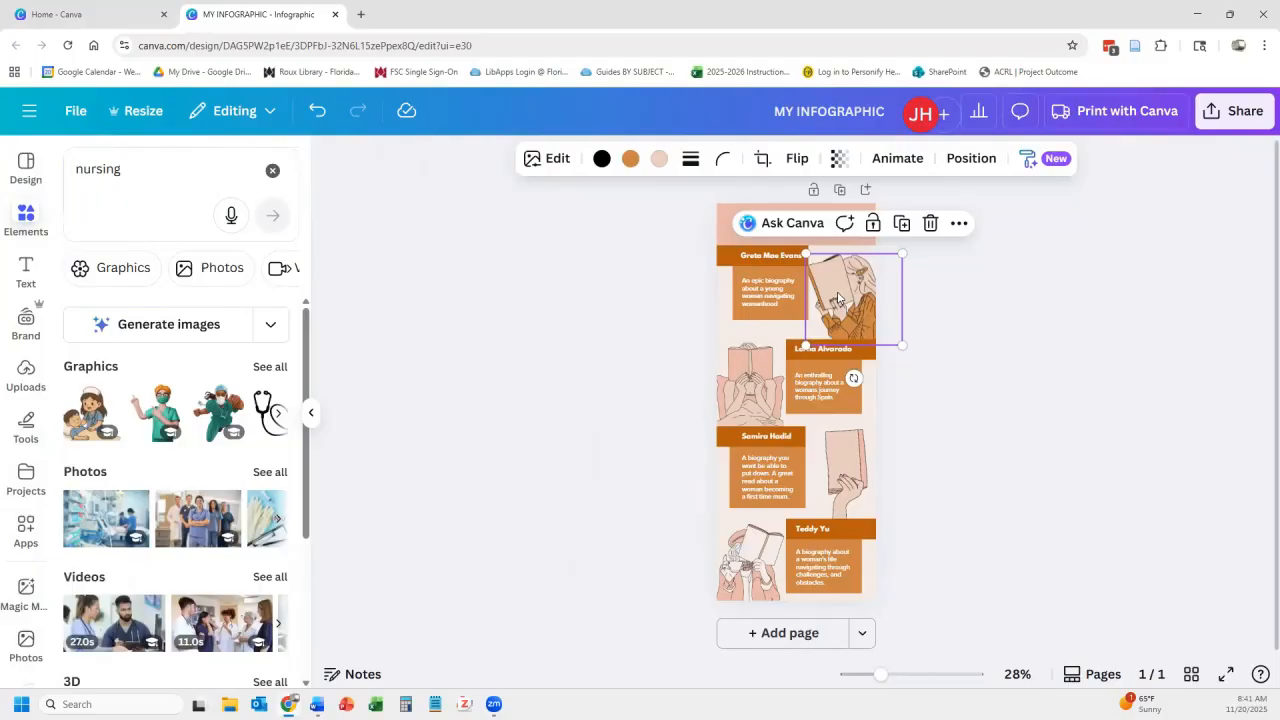
# - Replace the reading woman illustration beside the first section with the pink crossed-bandages graphic from the nursing graphics
pyautogui.press('Delete')
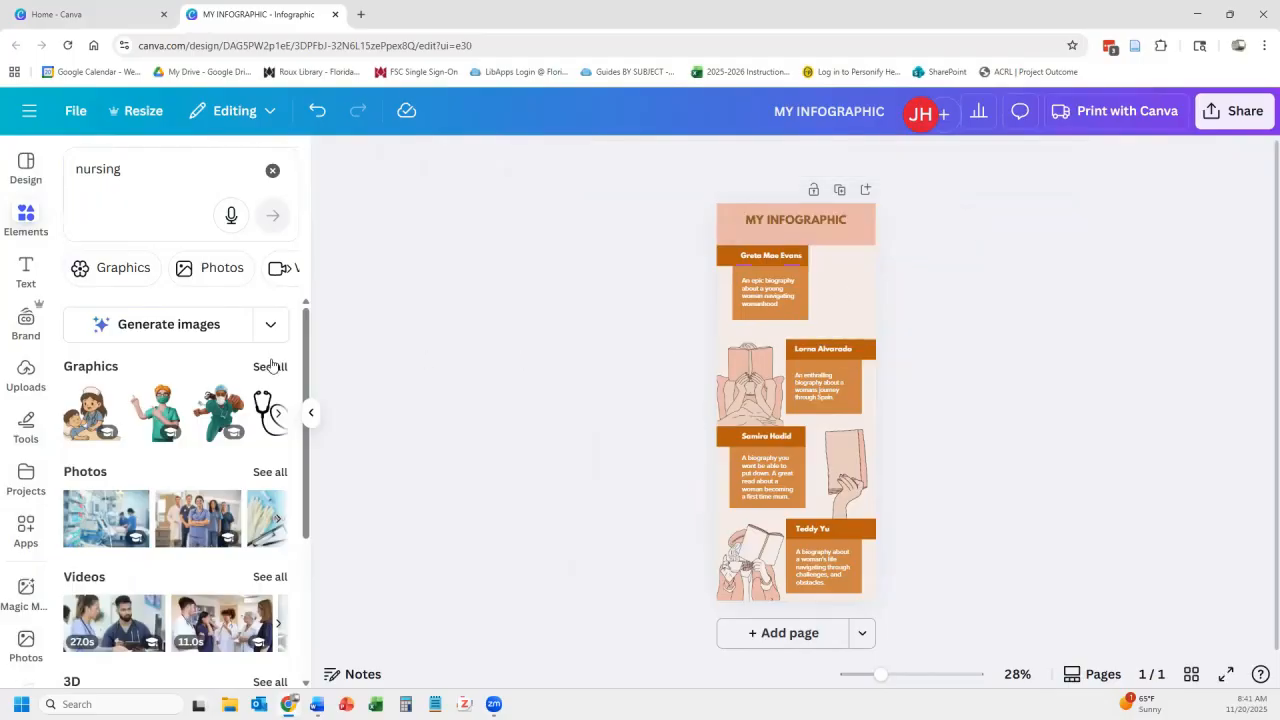
pyautogui.click(270, 366)
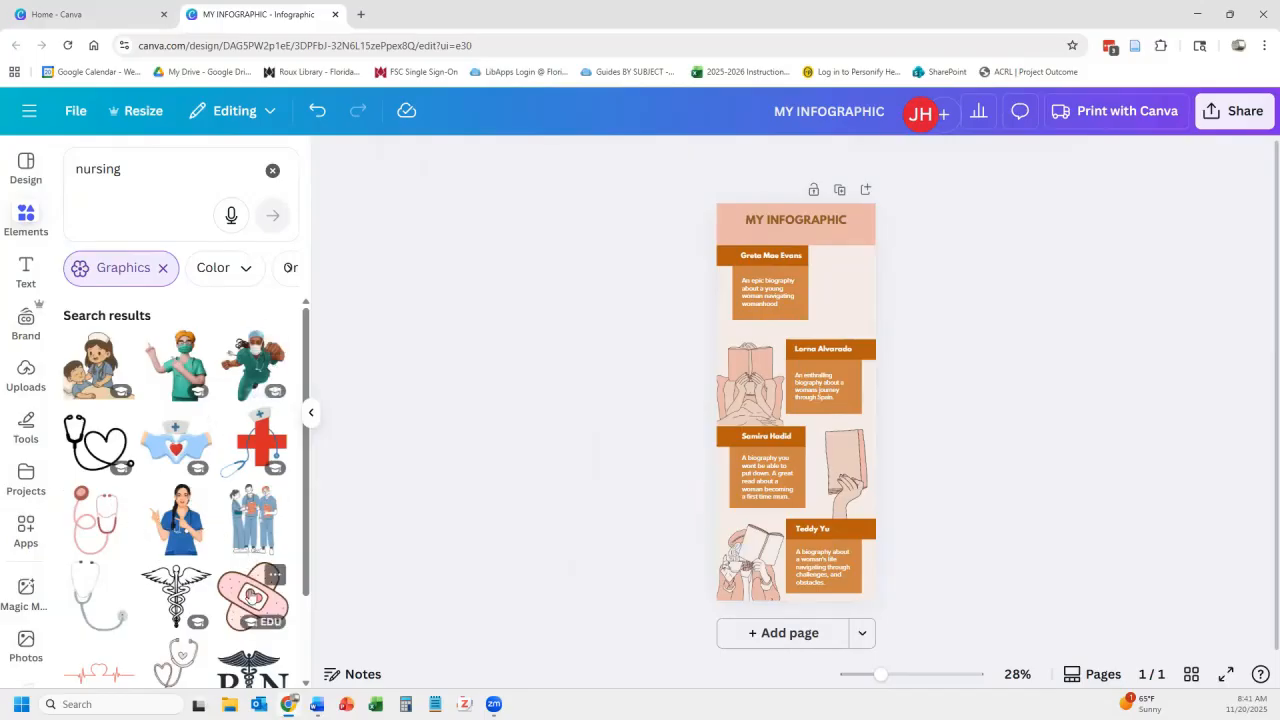
pyautogui.moveTo(252, 597); pyautogui.dragTo(826, 274)
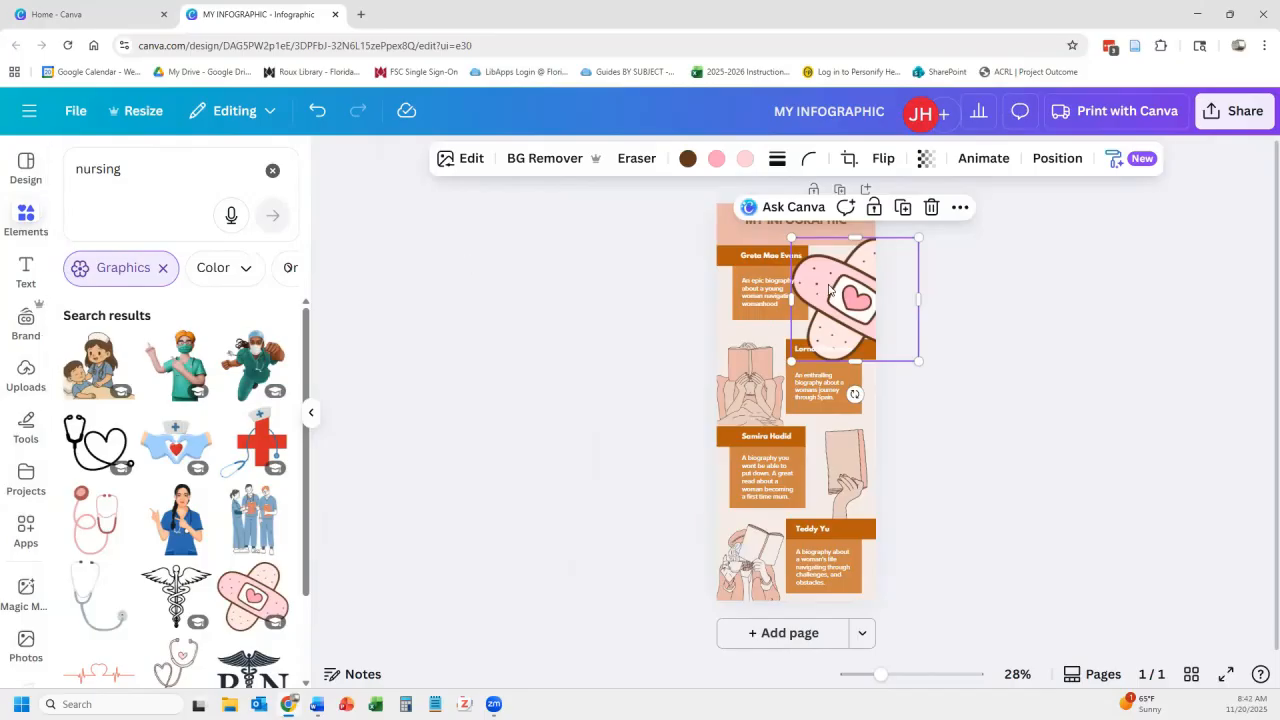
# - Recolor the bandage graphic's pink to light orange, then shrink it and fit it beside the first section's text box
pyautogui.click(716, 159)
pyautogui.click(251, 283)
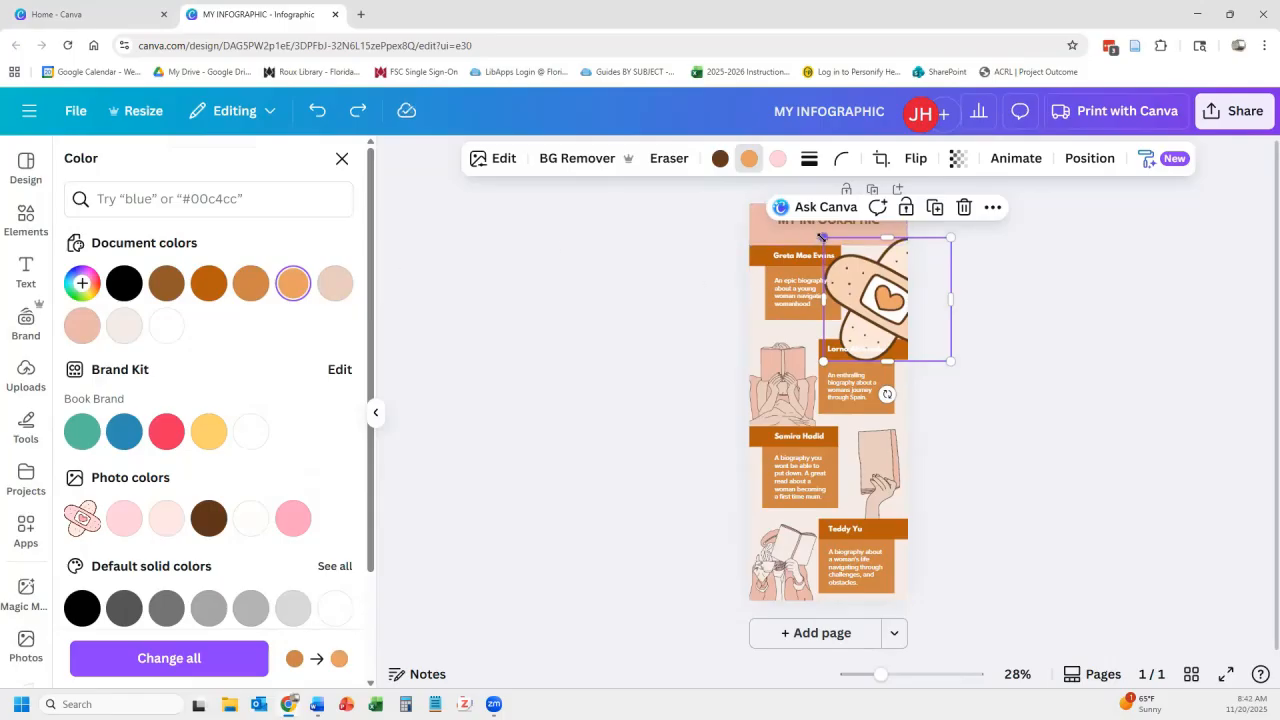
pyautogui.moveTo(823, 237); pyautogui.dragTo(871, 283)
pyautogui.moveTo(893, 333); pyautogui.dragTo(850, 286)
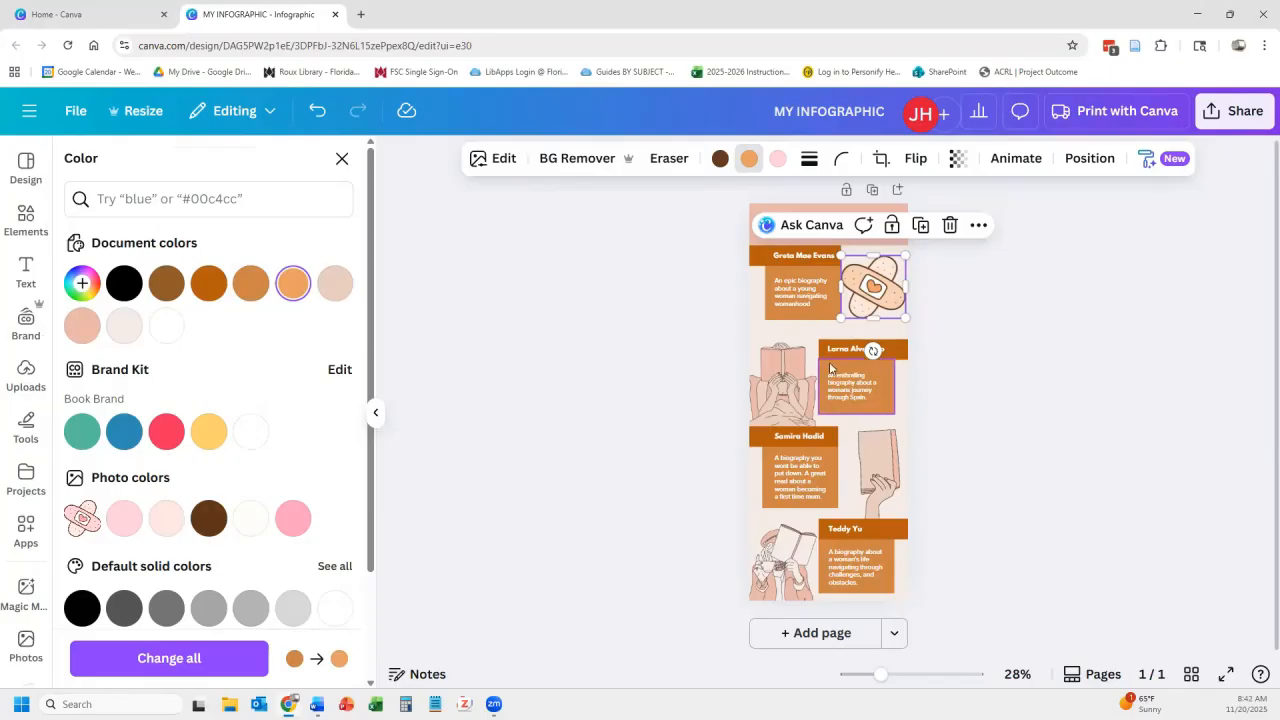
# - Delete the illustration of a person holding a book beside the second section
pyautogui.click(789, 387)
pyautogui.press('Delete')
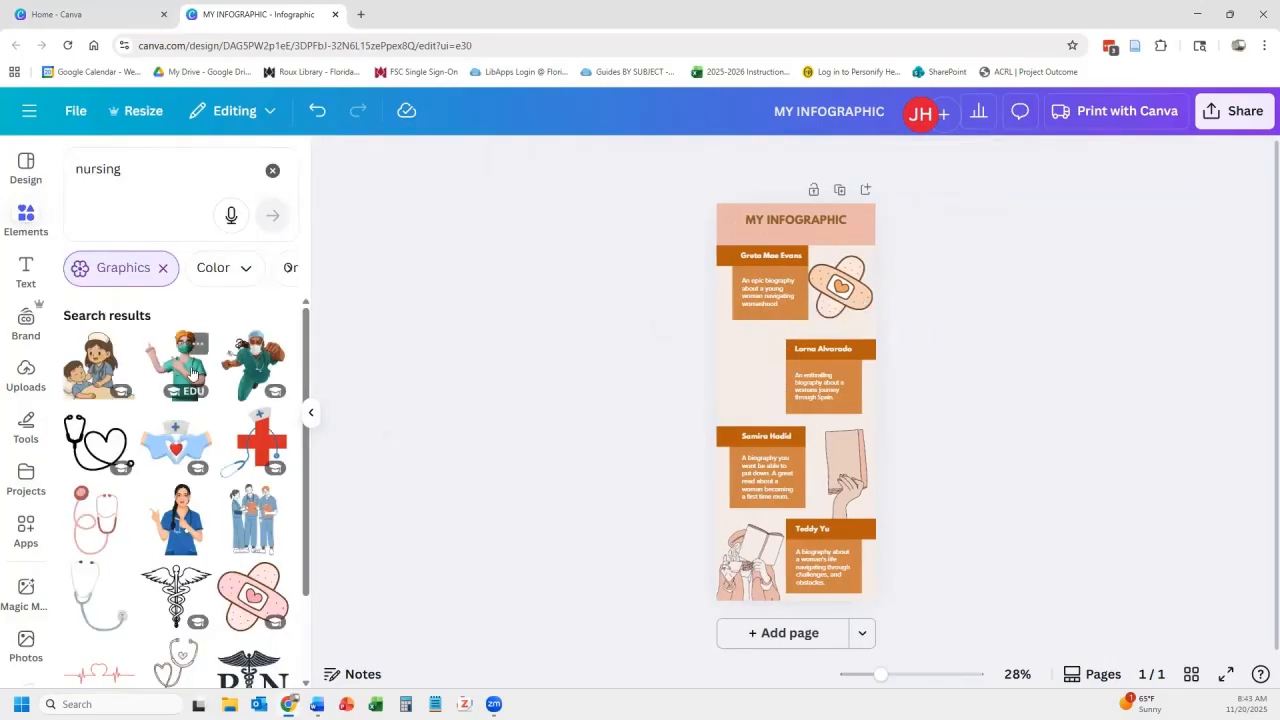
# - Add the graphic of three standing nurses from the nursing results beside the second section's text box
pyautogui.scroll(-3, 155, 335)
pyautogui.scroll(1, 155, 335)
pyautogui.moveTo(253, 375); pyautogui.dragTo(730, 340)
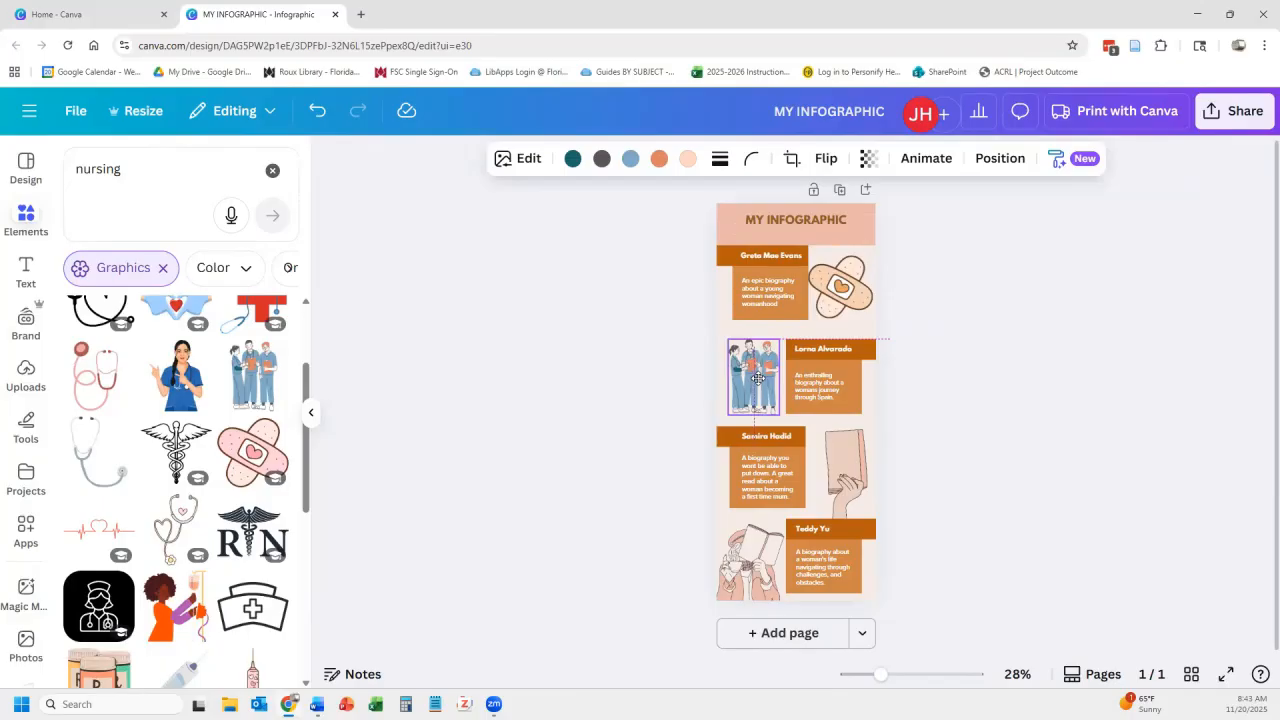
# - Recolor the nurses graphic: blue to light orange, teal to the text box's medium orange, and dark gray to brown
pyautogui.click(630, 158)
pyautogui.click(335, 283)
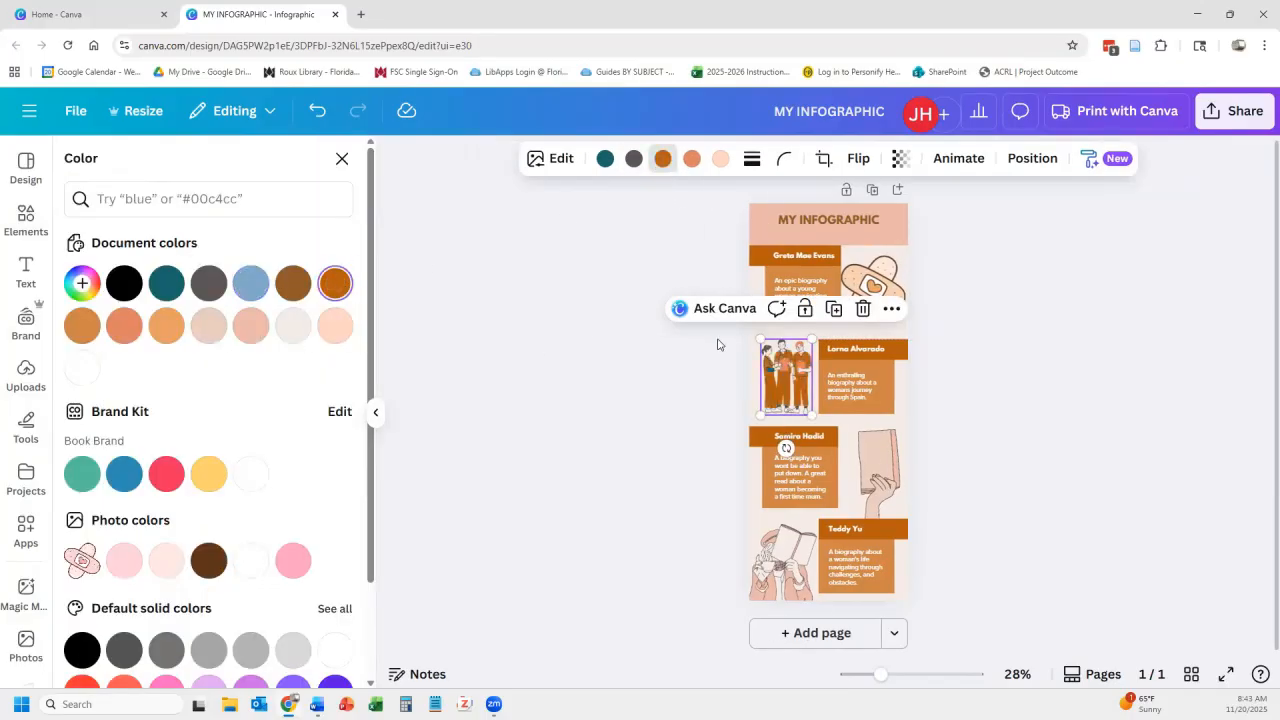
pyautogui.click(166, 325)
pyautogui.click(82, 325)
pyautogui.click(633, 158)
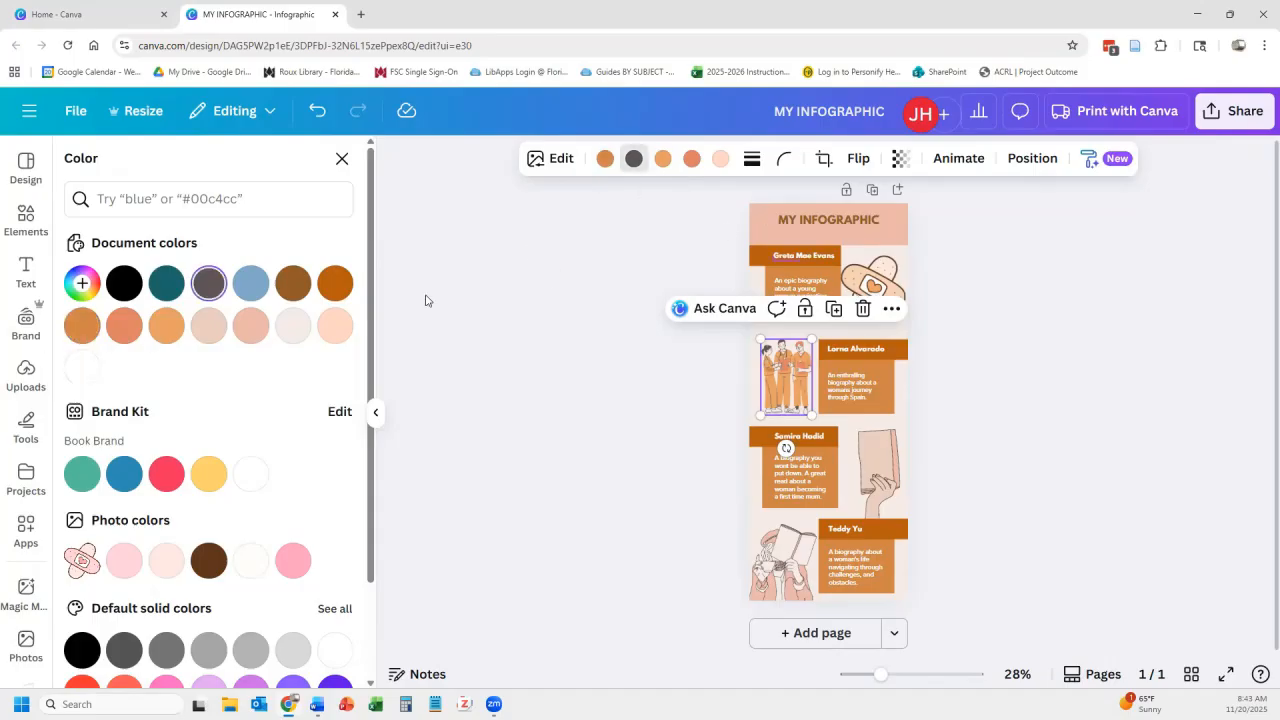
pyautogui.click(293, 283)
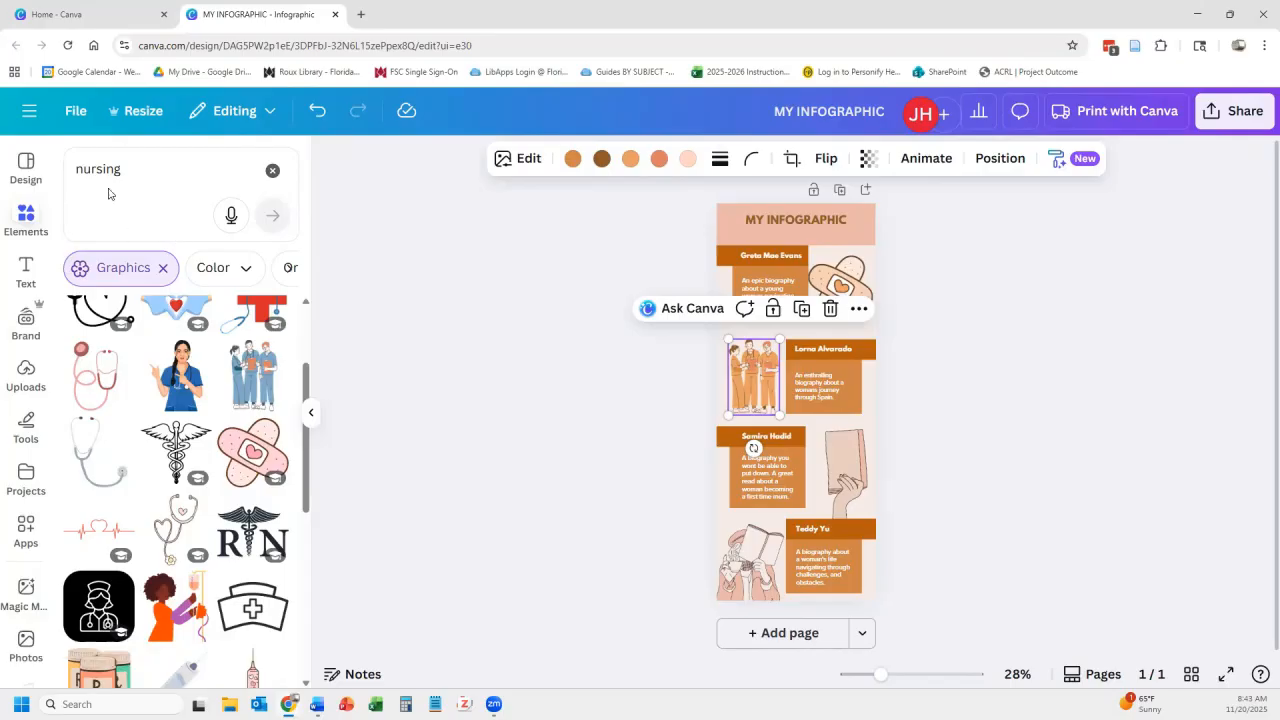
# - Add a square shape and fit it as a rectangle covering the nurses graphic beside the second section
pyautogui.click(32, 217)
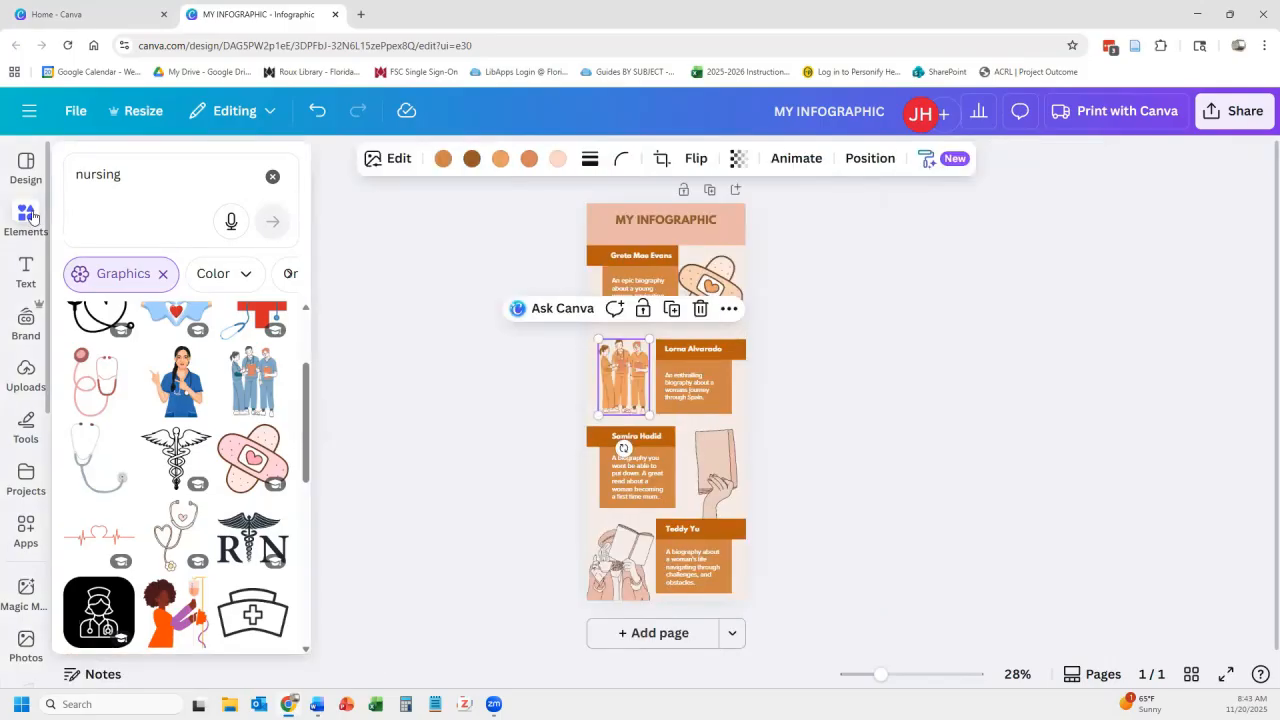
pyautogui.click(272, 176)
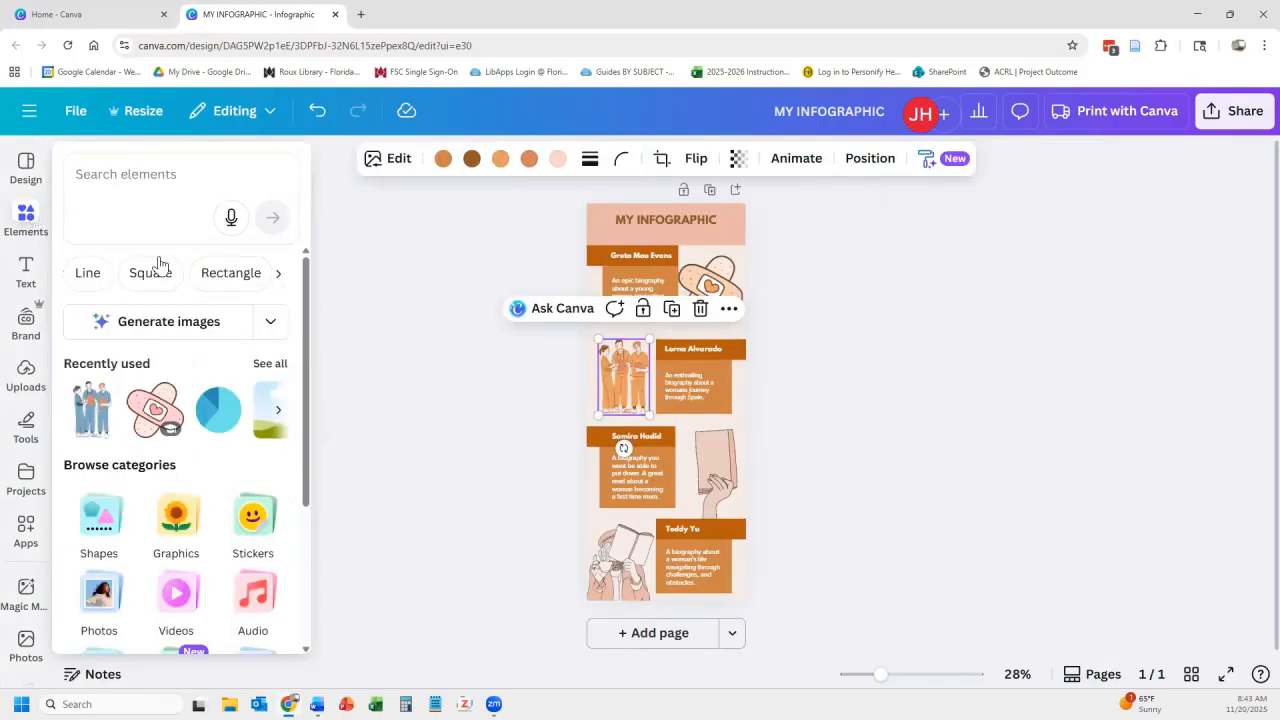
pyautogui.scroll(-1, 143, 325)
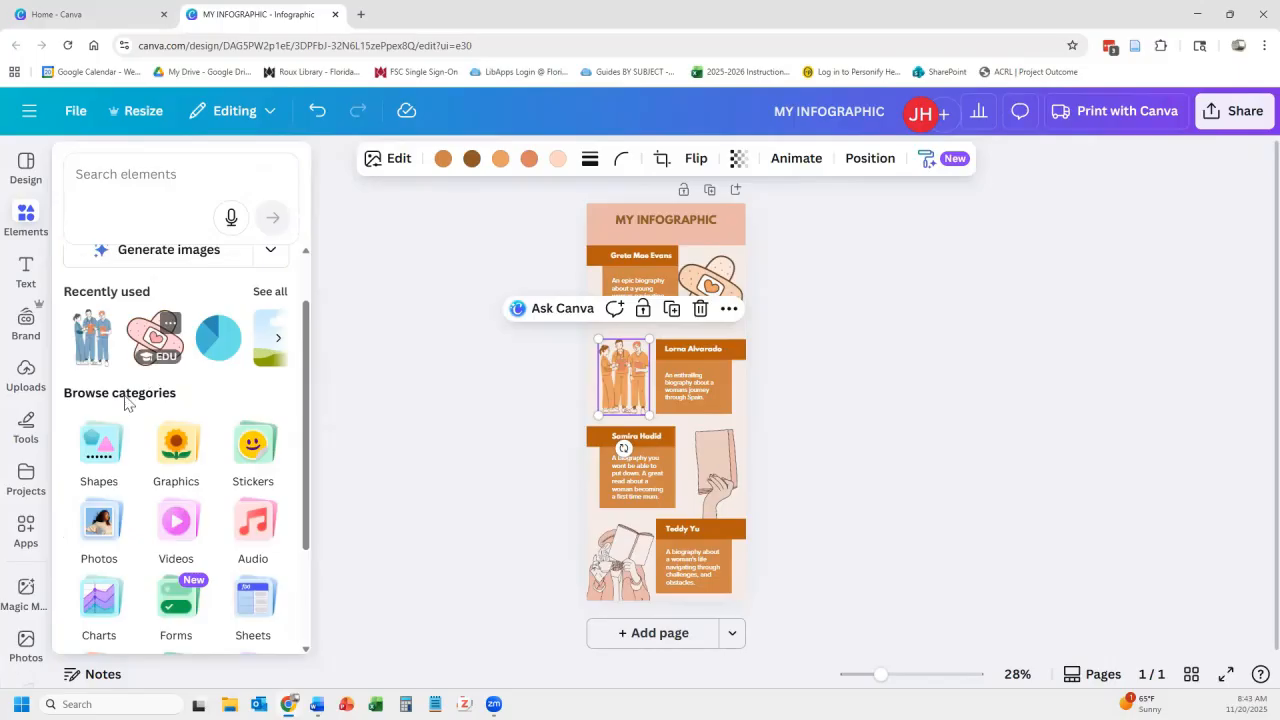
pyautogui.click(103, 452)
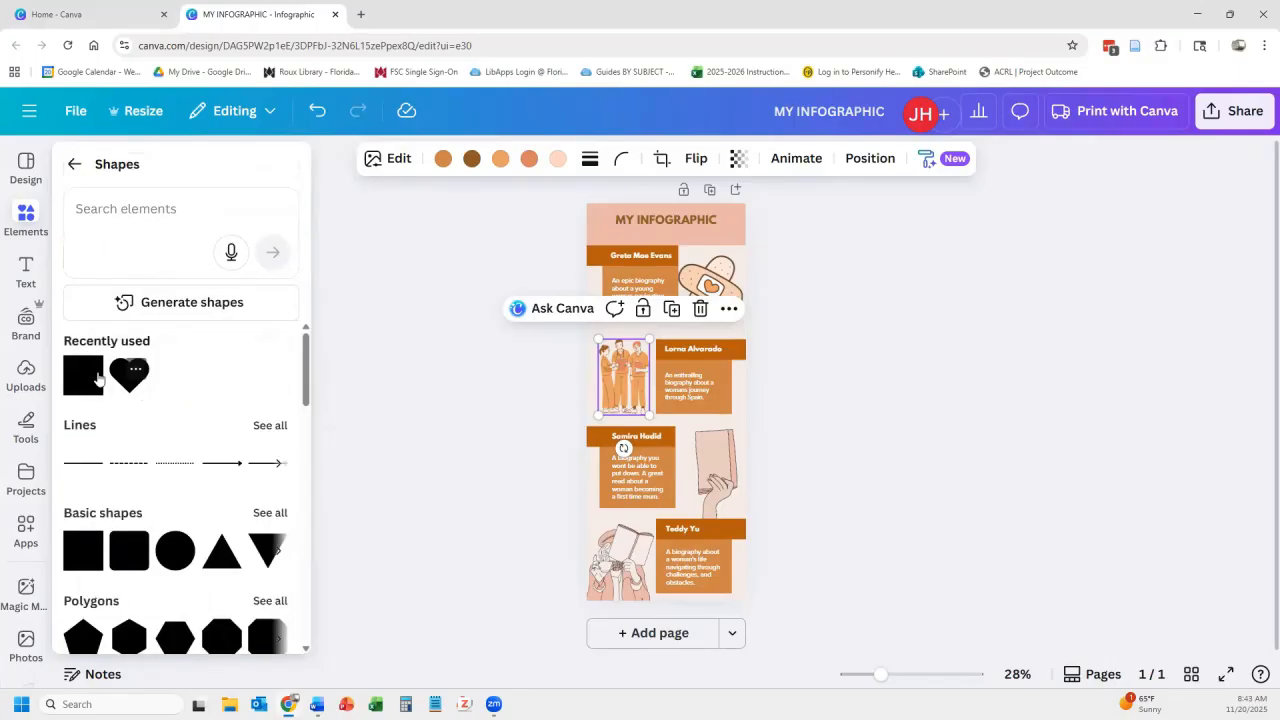
pyautogui.click(79, 385)
pyautogui.moveTo(656, 413)
pyautogui.mouseDown()
pyautogui.moveTo(608, 367)
pyautogui.moveTo(648, 416)
pyautogui.mouseUp()
# - Fill the rectangle over the nurses with the text box's medium orange and set its transparency to 57
pyautogui.click(309, 158)
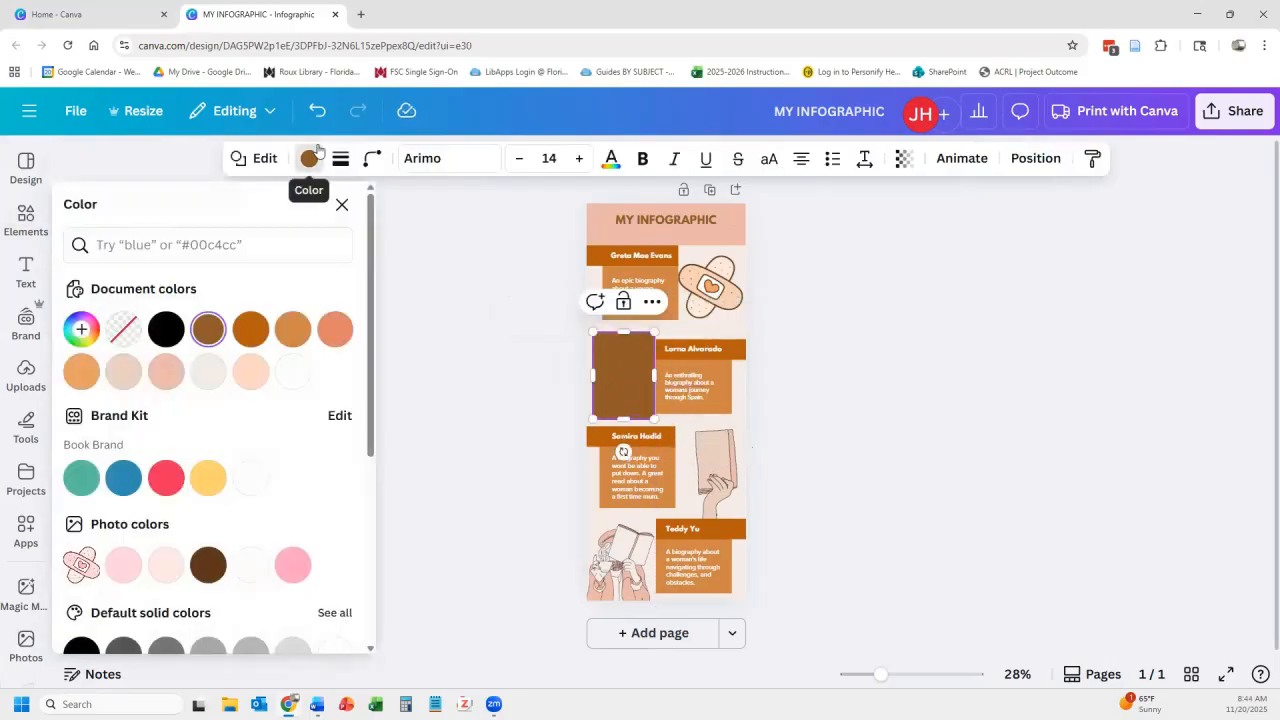
pyautogui.click(292, 341)
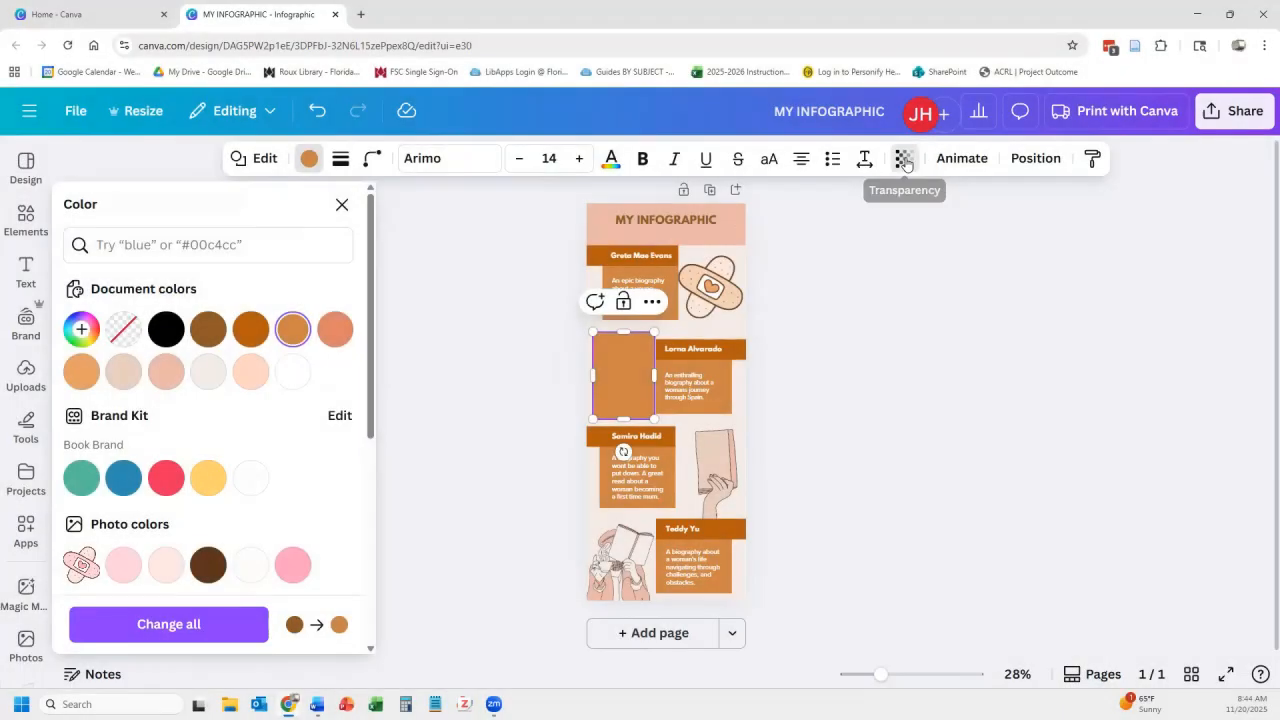
pyautogui.click(904, 161)
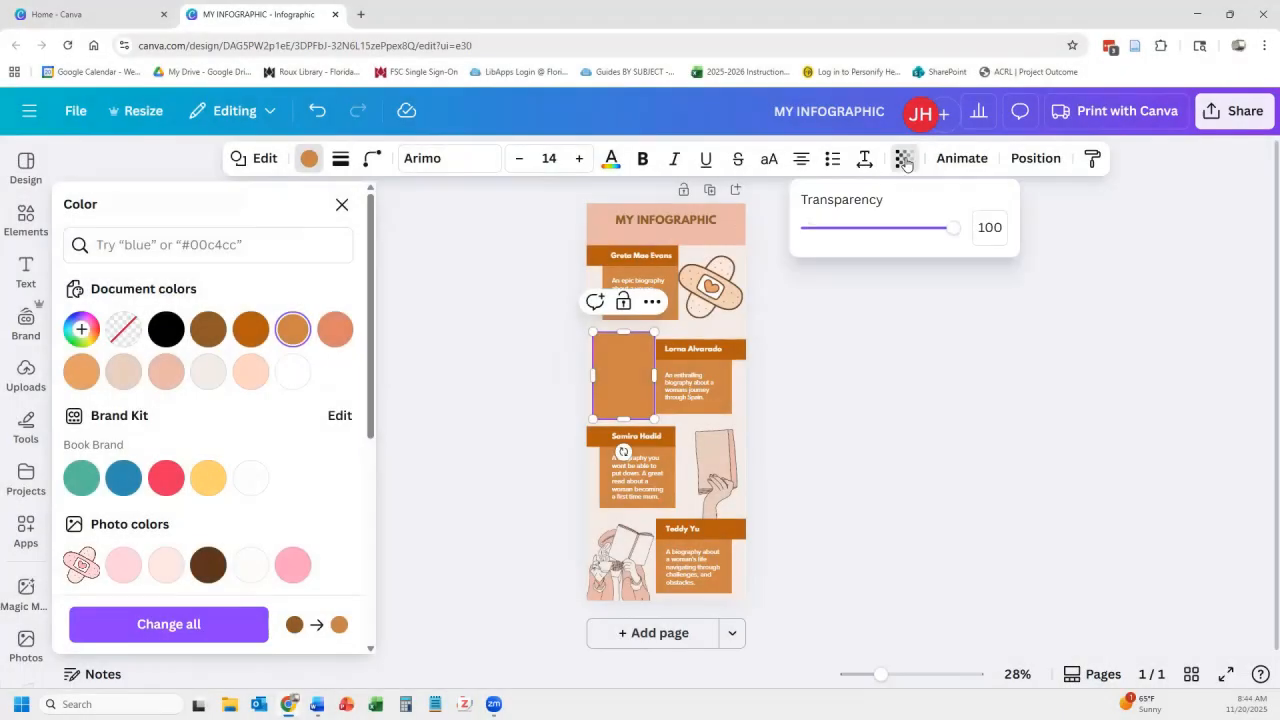
pyautogui.moveTo(953, 228); pyautogui.dragTo(891, 237)
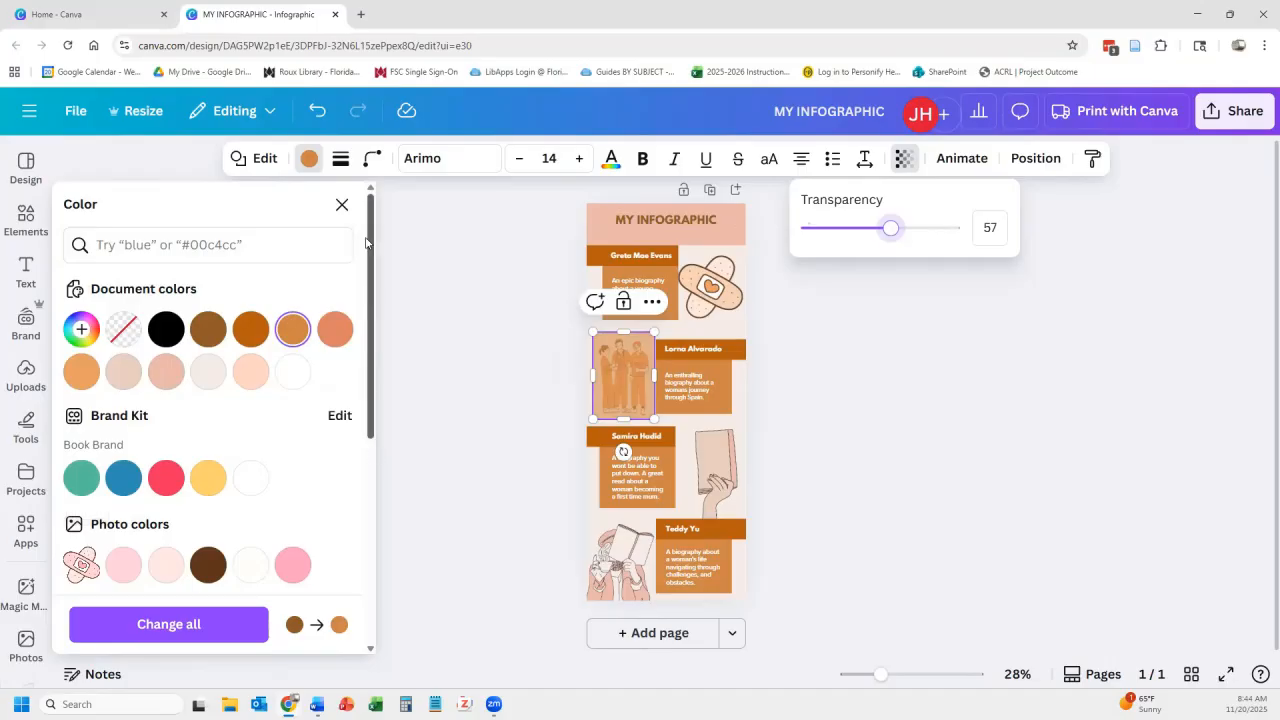
pyautogui.click(340, 207)
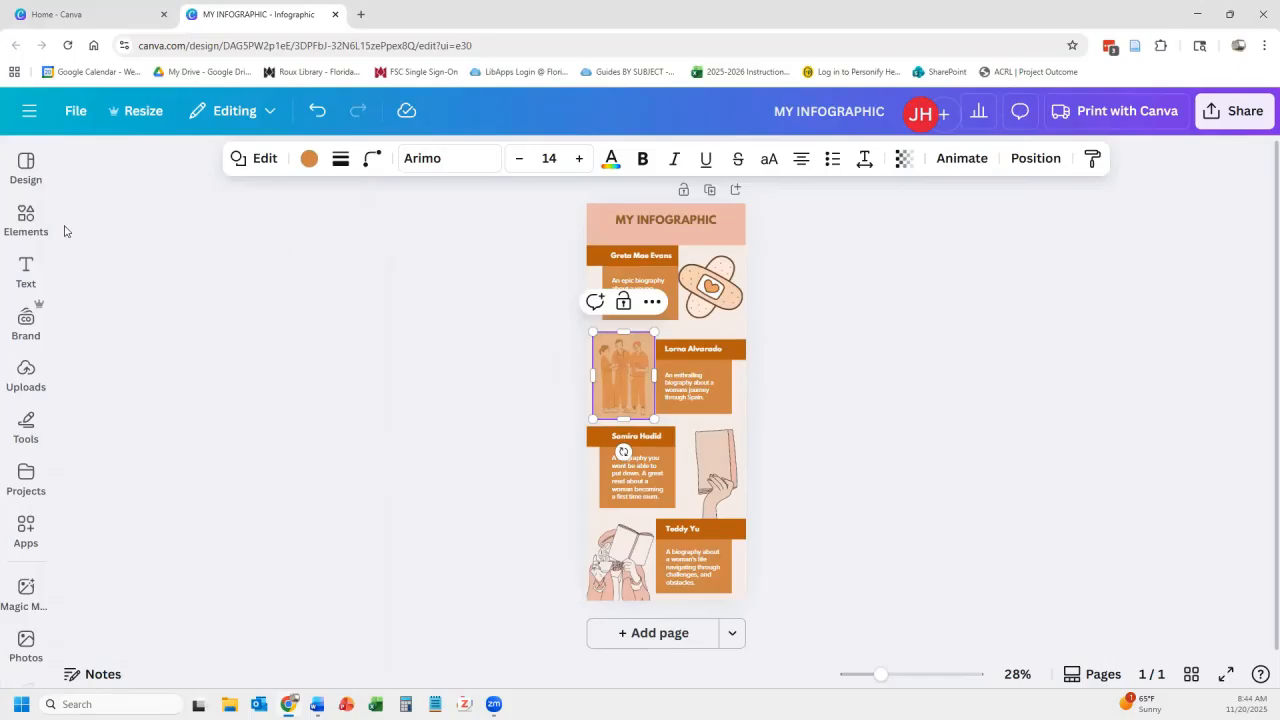
pyautogui.click(26, 375)
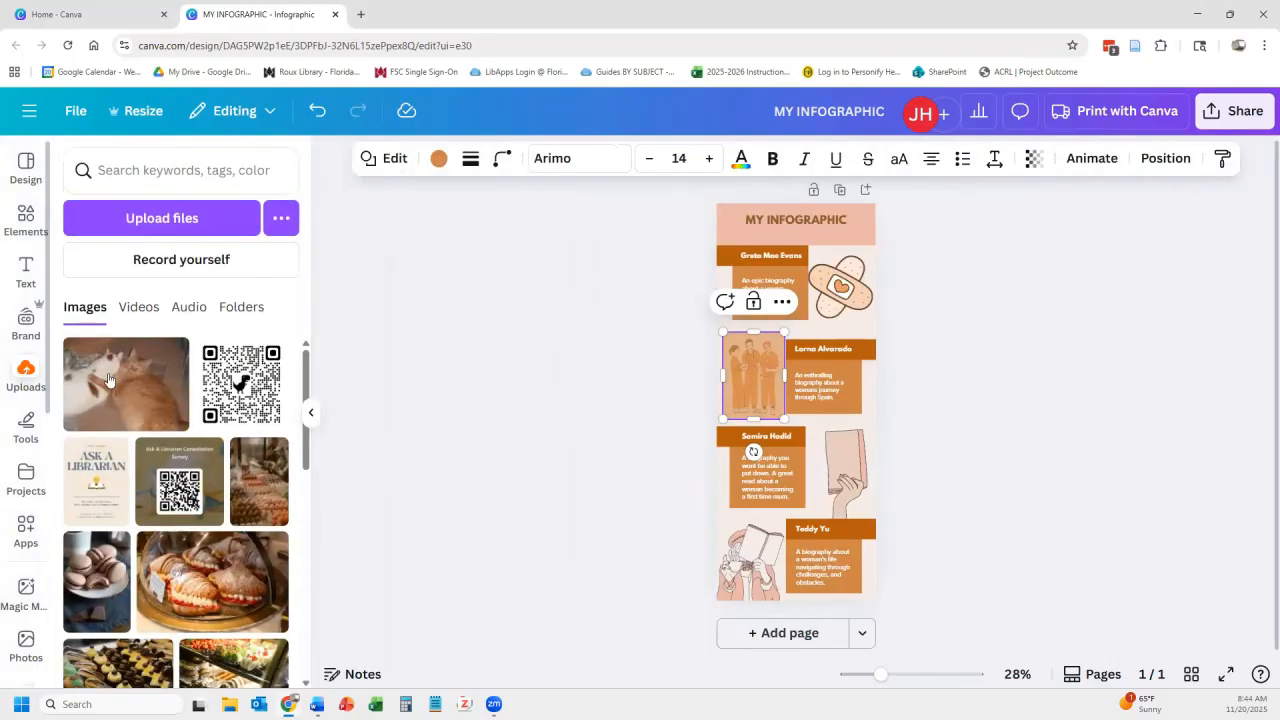
pyautogui.click(130, 399)
pyautogui.moveTo(762, 378); pyautogui.dragTo(840, 430)
pyautogui.press('Delete')
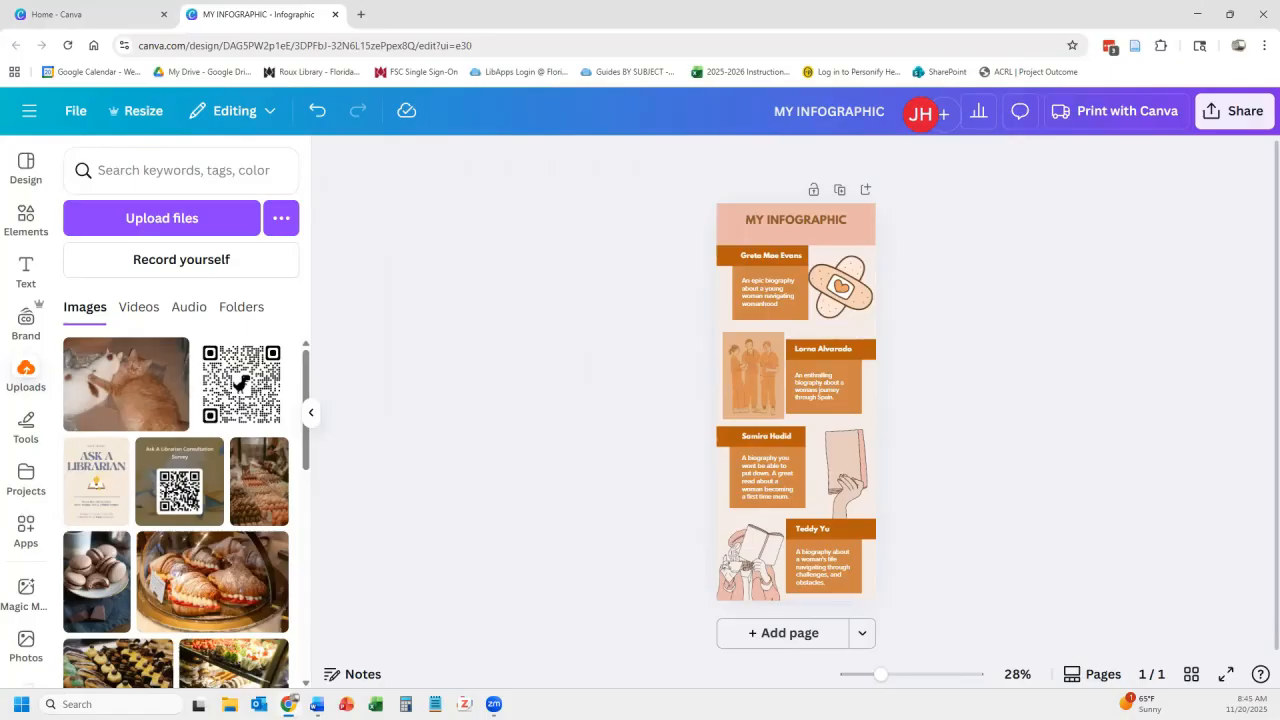
# - Replace the illustration of a hand holding a book beside the third section with a circular frame
pyautogui.click(20, 220)
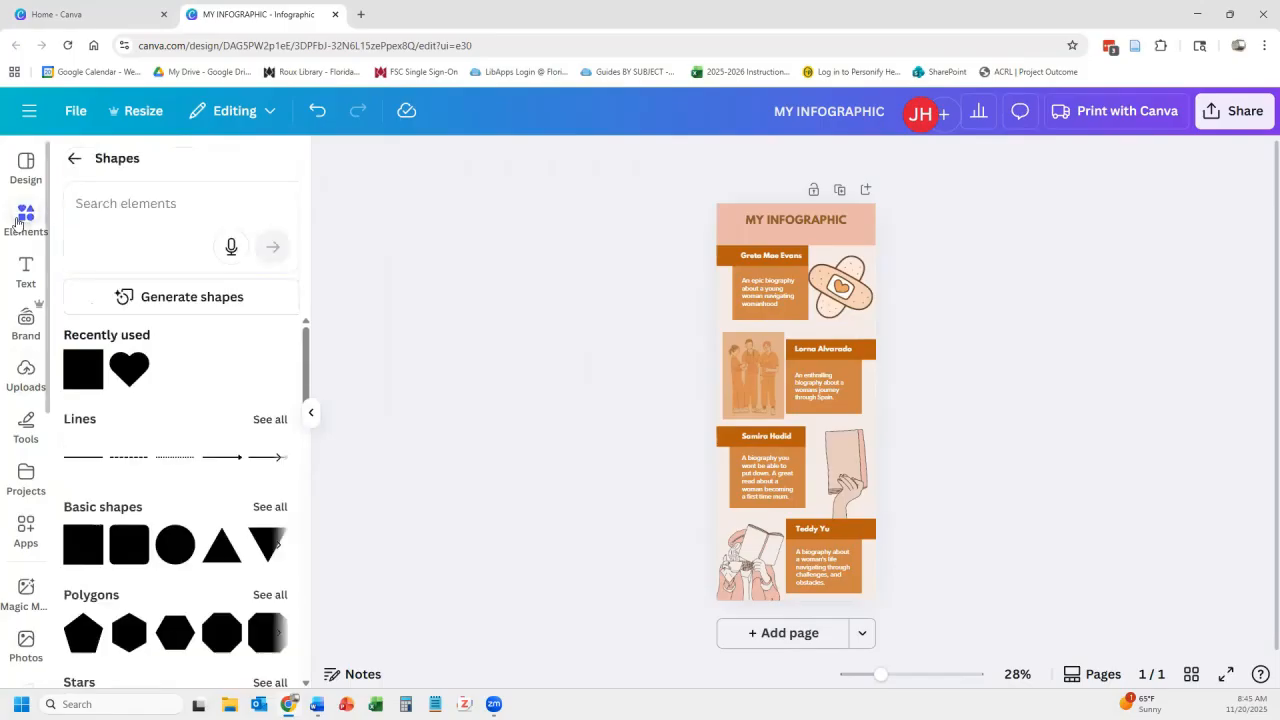
pyautogui.click(74, 158)
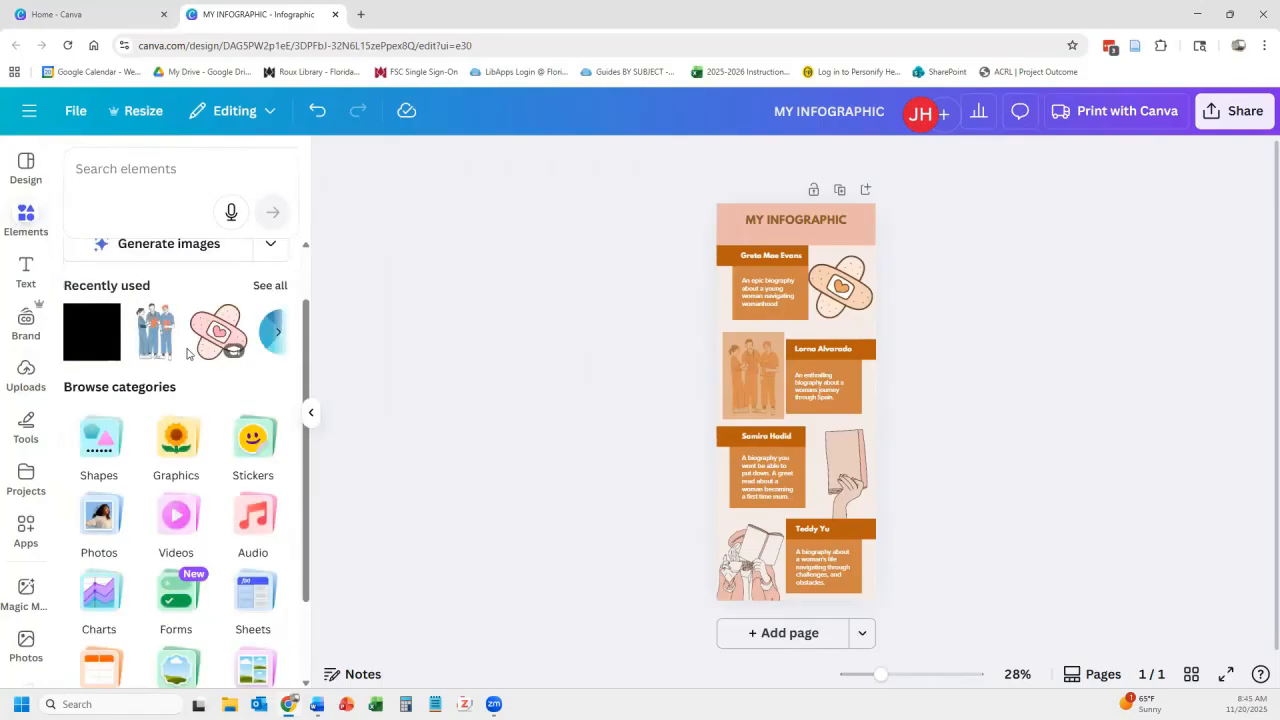
pyautogui.scroll(-2, 178, 310)
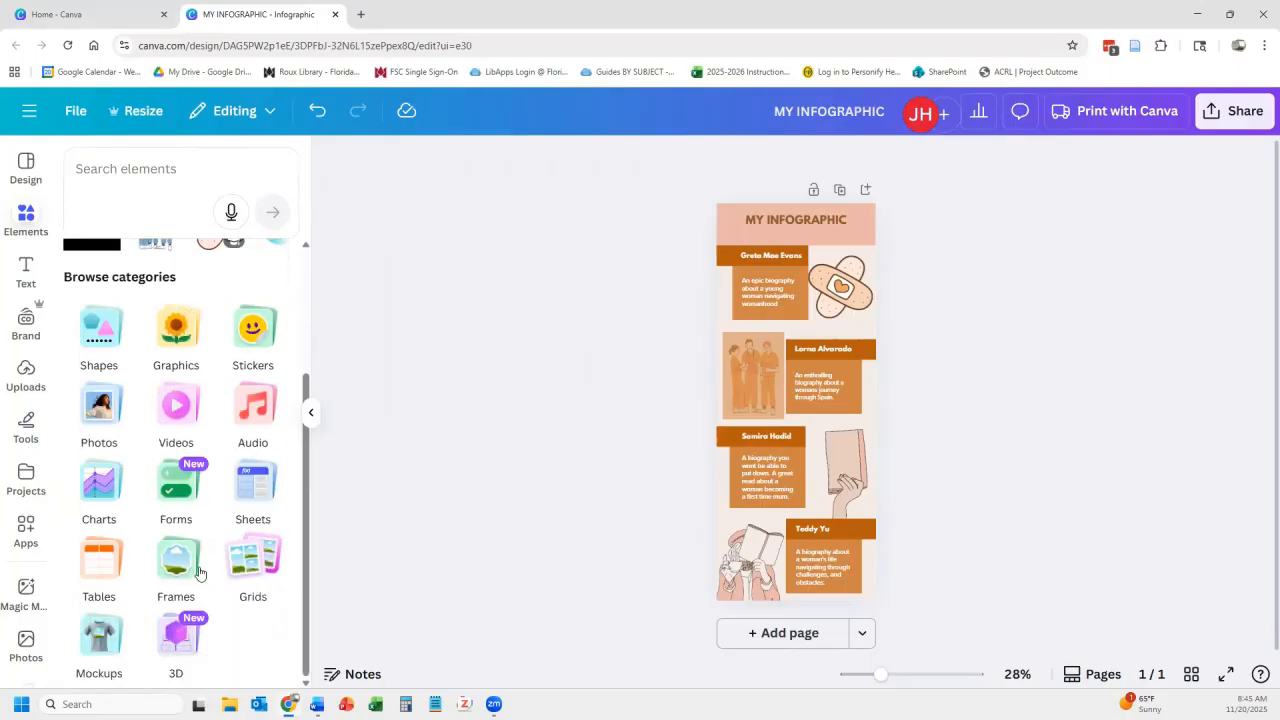
pyautogui.click(172, 556)
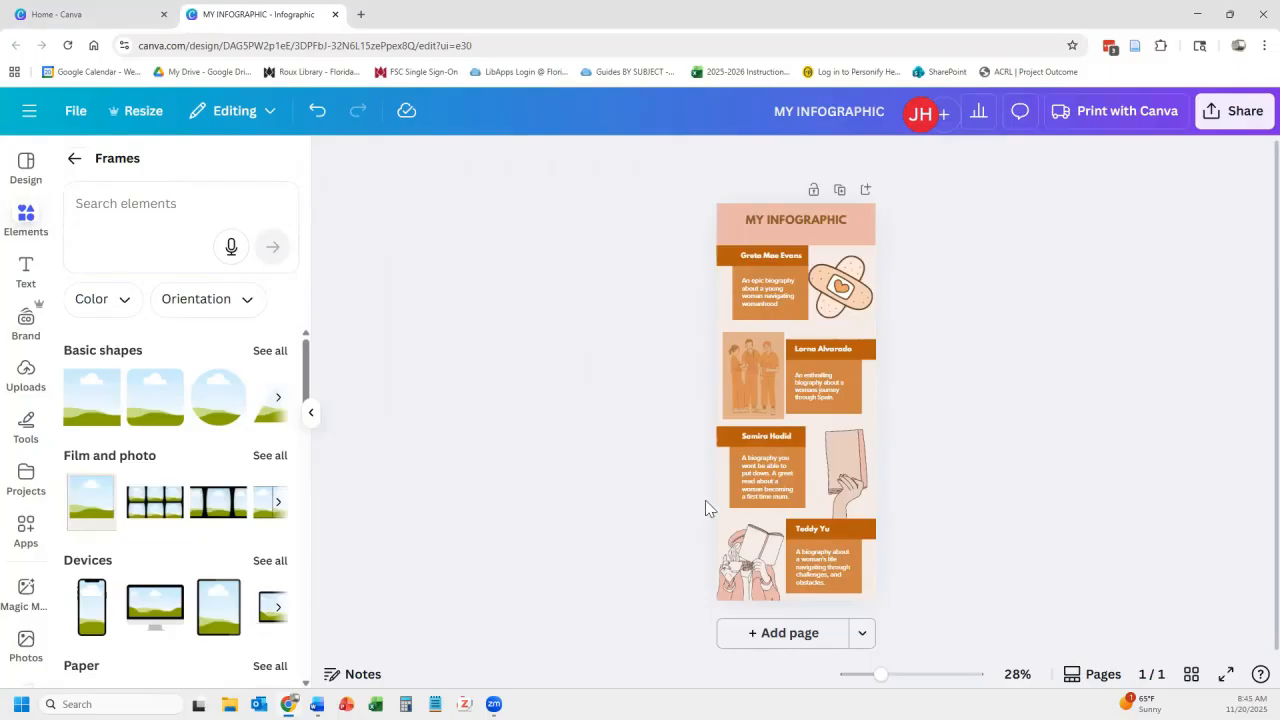
pyautogui.click(833, 476)
pyautogui.press('Delete')
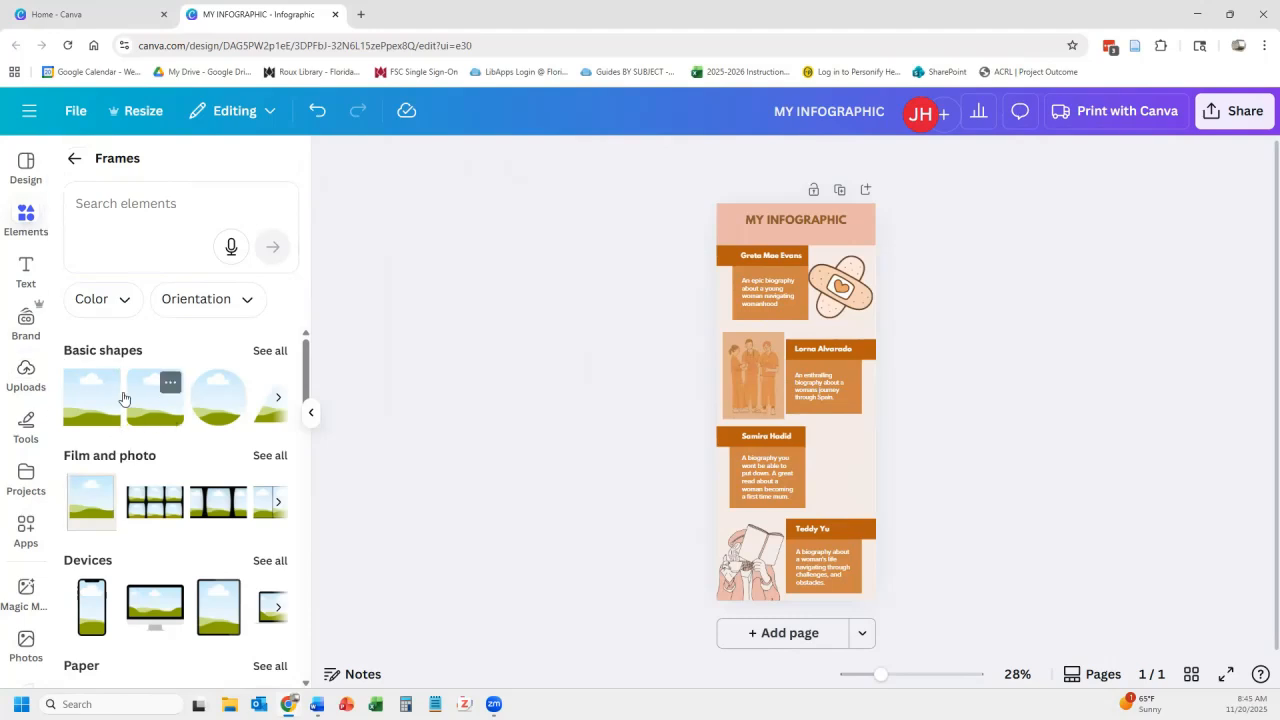
pyautogui.moveTo(210, 408); pyautogui.dragTo(813, 461)
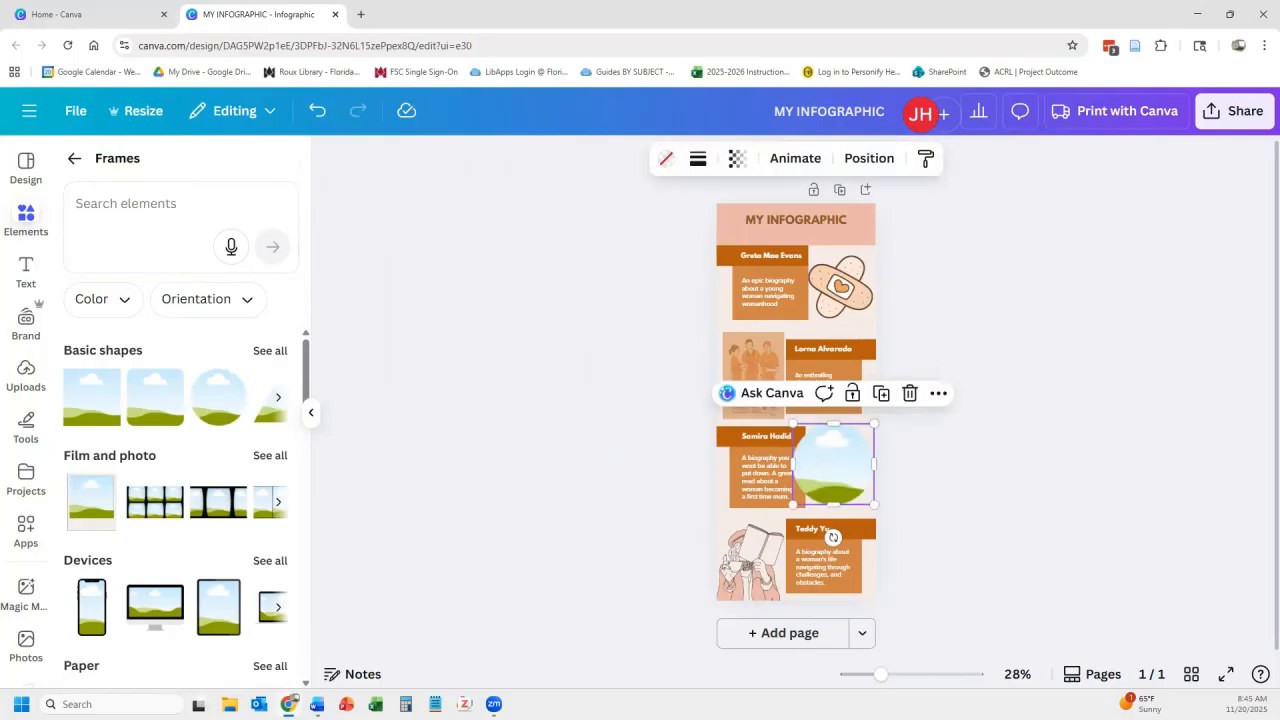
# - Fill the circular frame with the uploaded photo of two cats and shrink it to fit beside the third section's text box
pyautogui.click(26, 372)
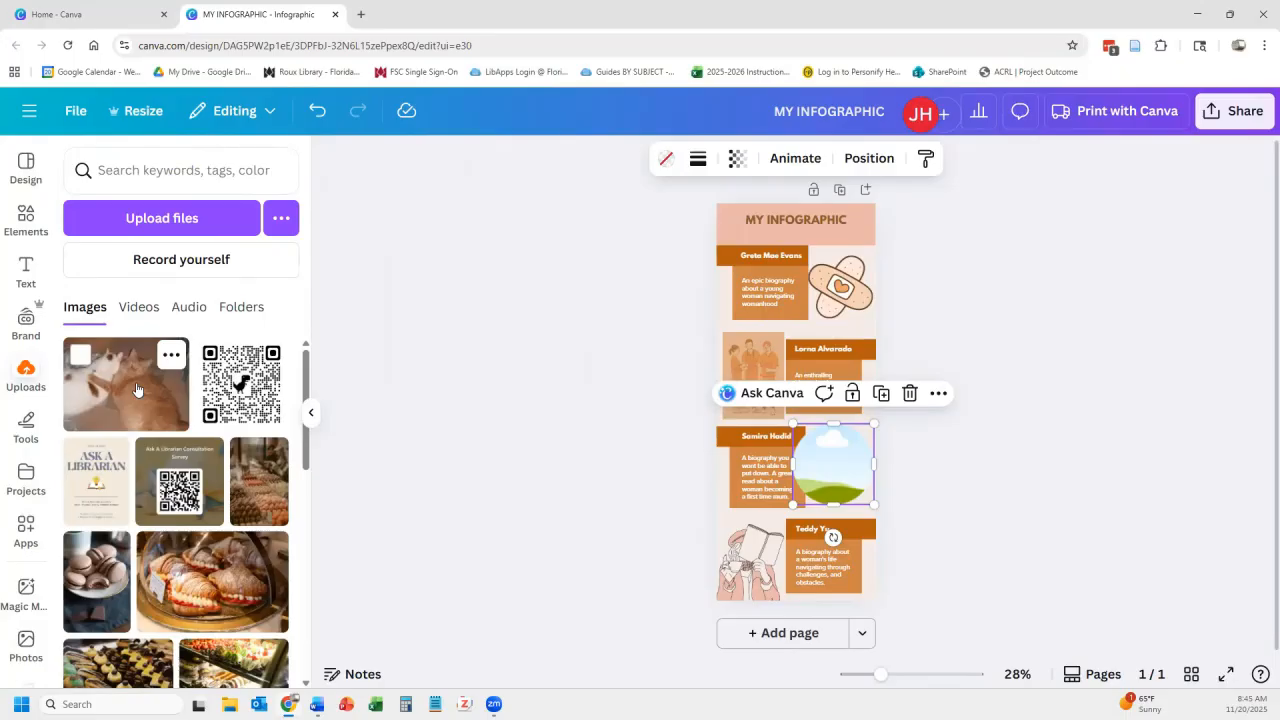
pyautogui.moveTo(138, 389); pyautogui.dragTo(838, 481)
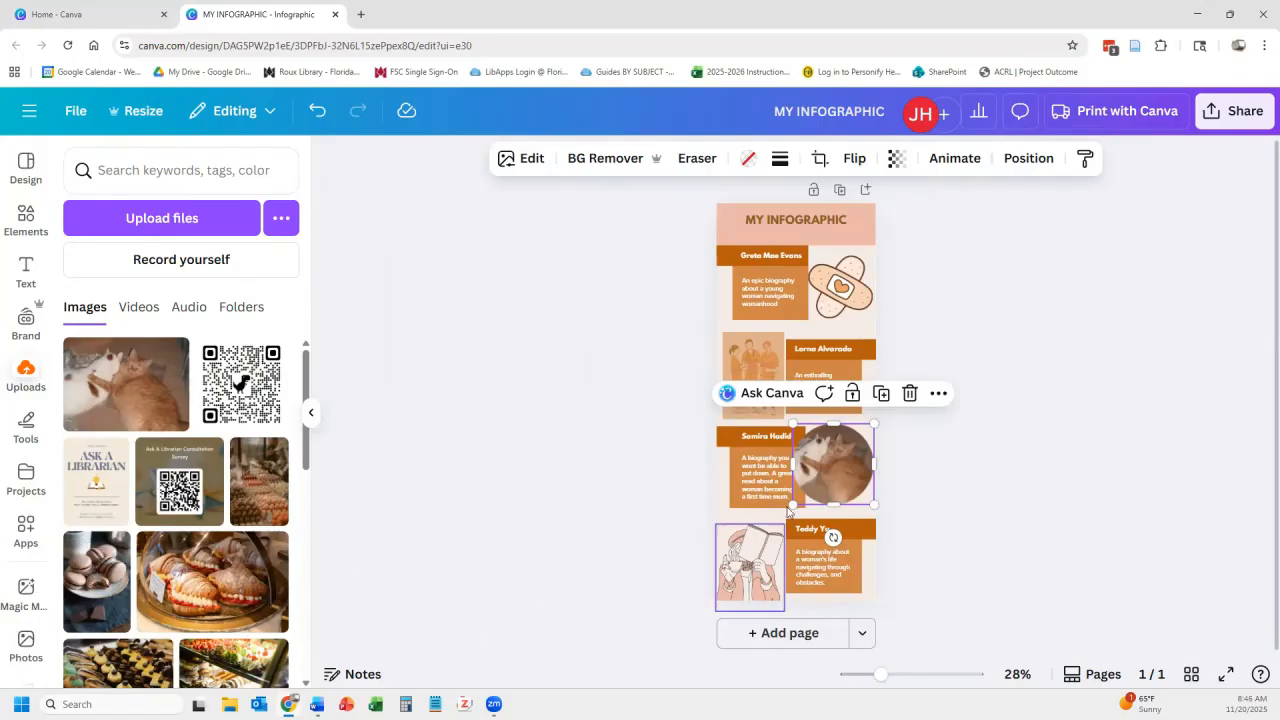
pyautogui.moveTo(797, 425); pyautogui.dragTo(808, 434)
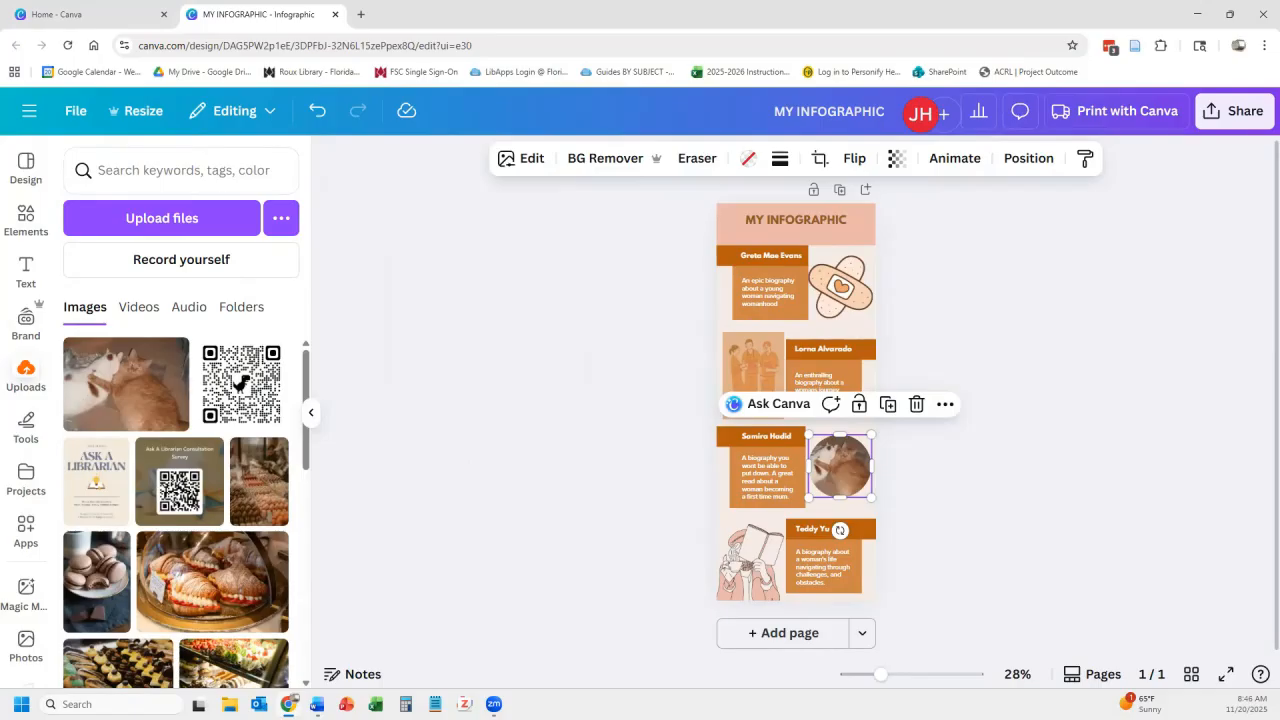
# - Align the MY INFOGRAPHIC title and its pink banner with each other, both middle and center
pyautogui.click(824, 224)
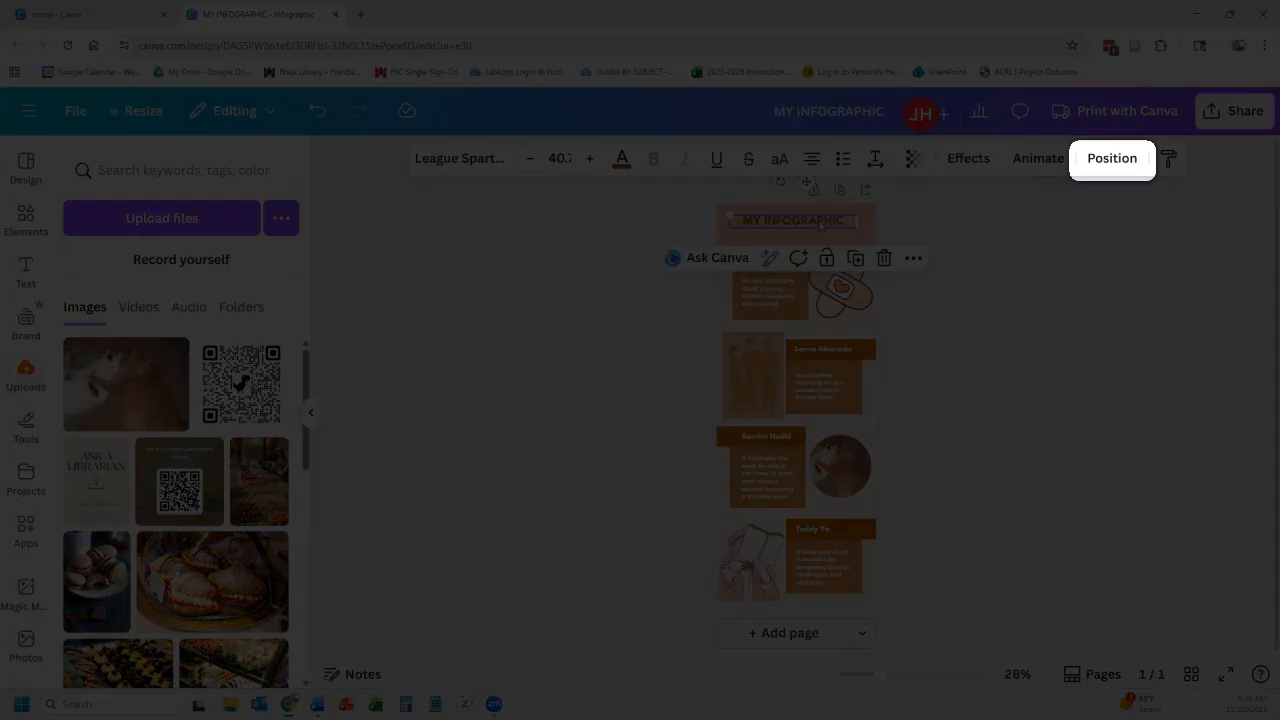
pyautogui.moveTo(819, 221); pyautogui.dragTo(818, 216)
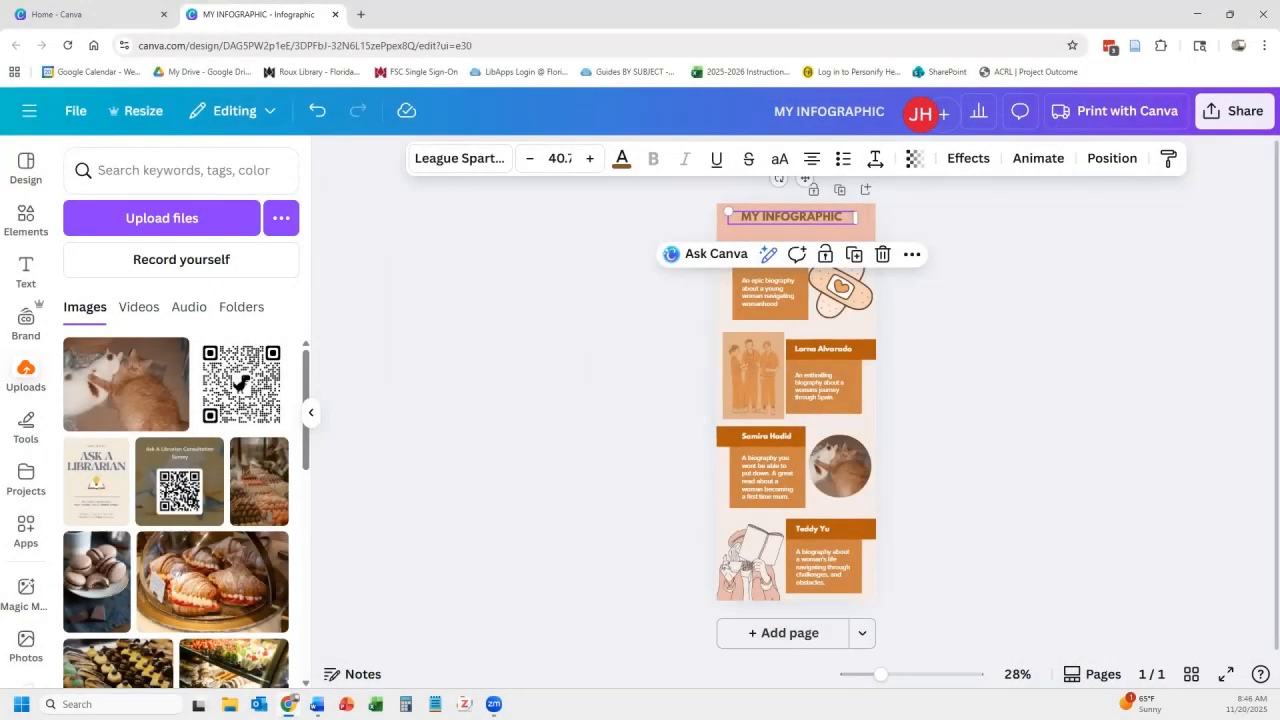
pyautogui.click(1112, 158)
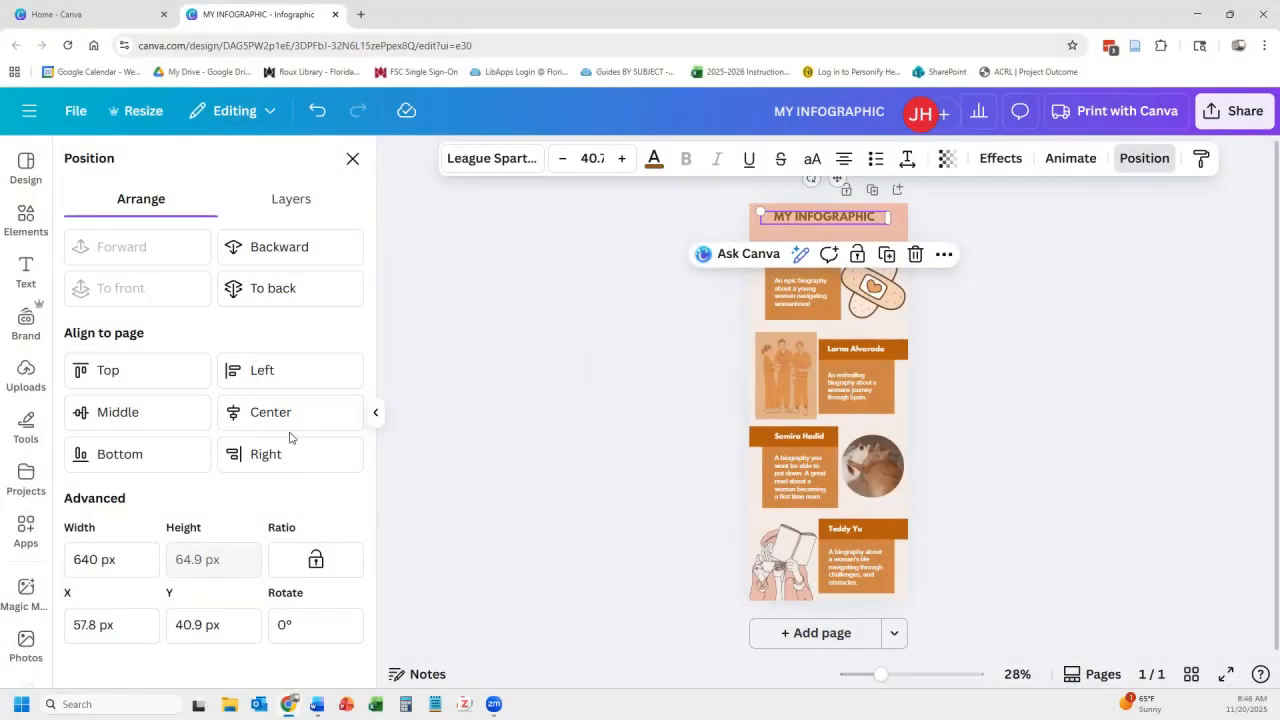
pyautogui.keyDown('shift'); pyautogui.click(836, 219); pyautogui.keyUp('shift')
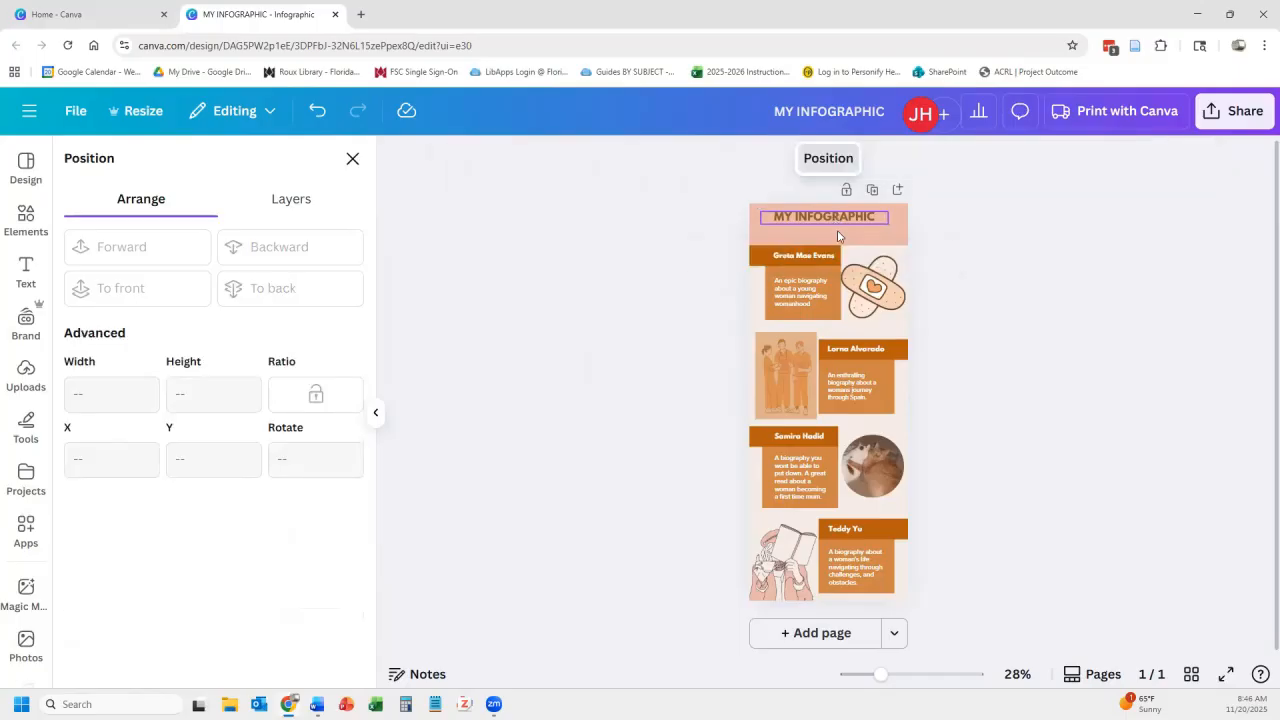
pyautogui.keyDown('shift'); pyautogui.click(842, 237); pyautogui.keyUp('shift')
pyautogui.keyDown('shift'); pyautogui.click(836, 221); pyautogui.keyUp('shift')
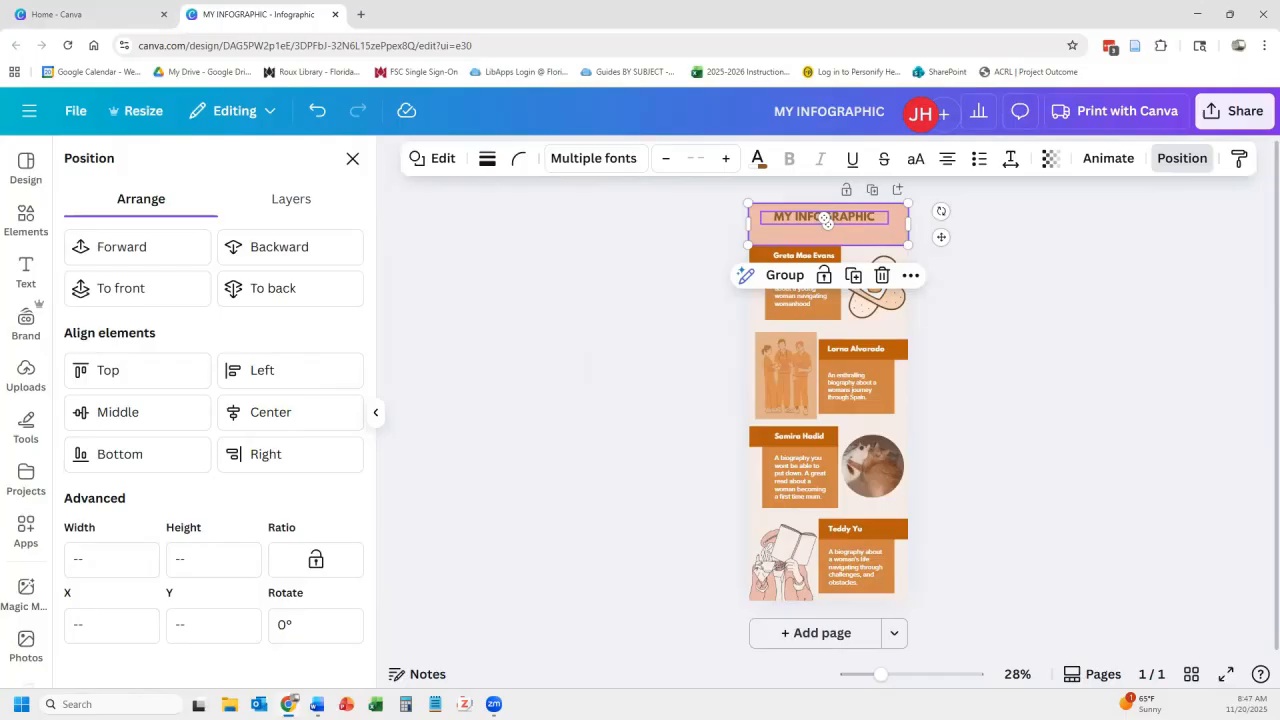
pyautogui.click(158, 412)
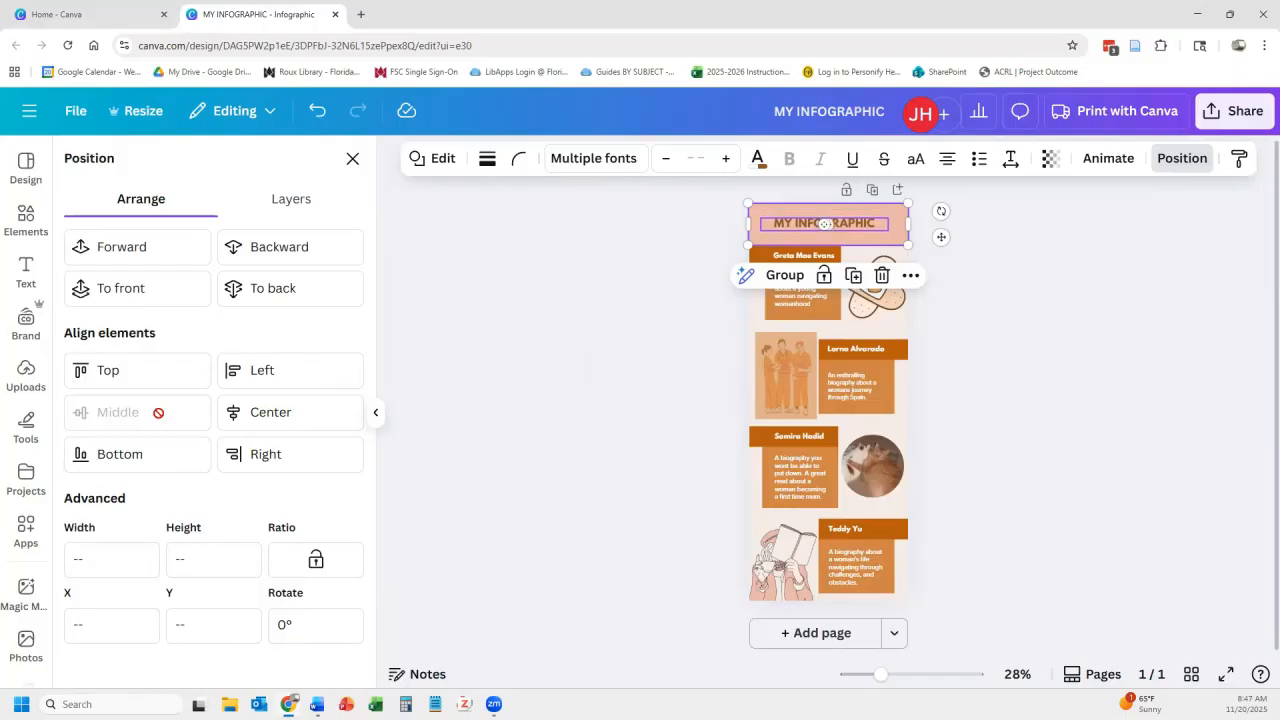
pyautogui.click(276, 412)
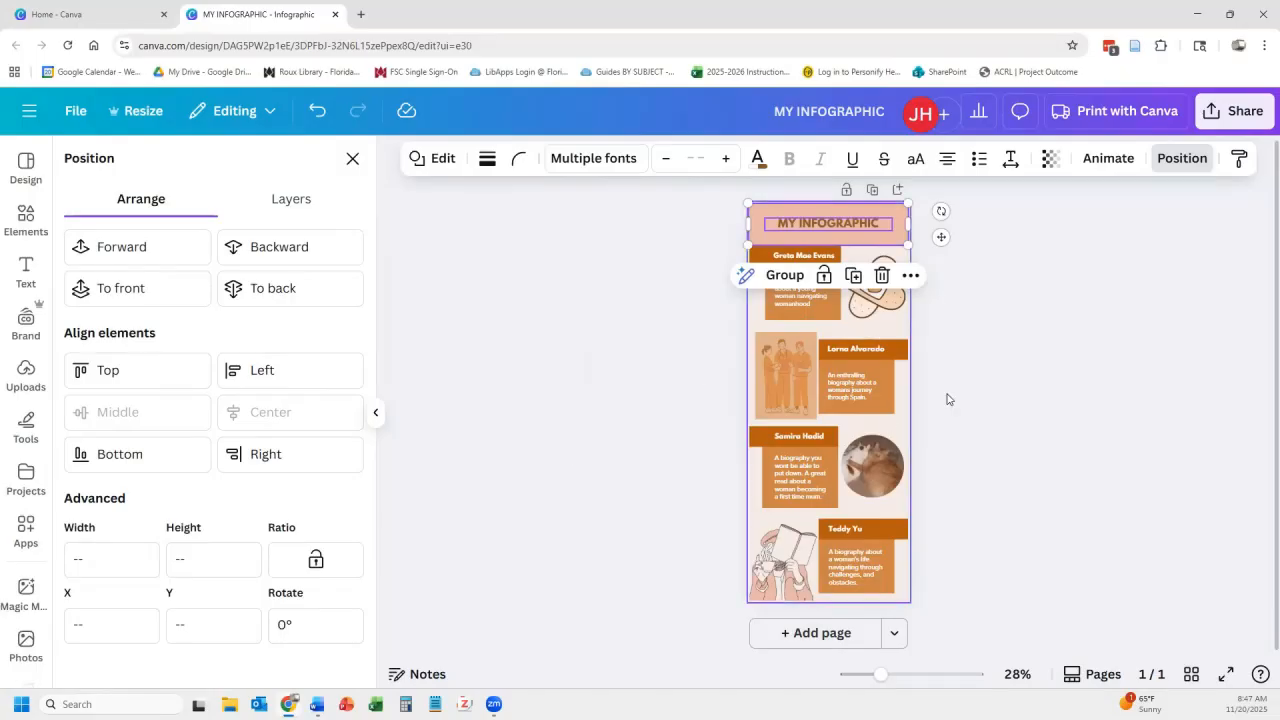
# - Send the semi-transparent orange rectangle backward so it sits behind the nurses graphic
pyautogui.click(797, 375)
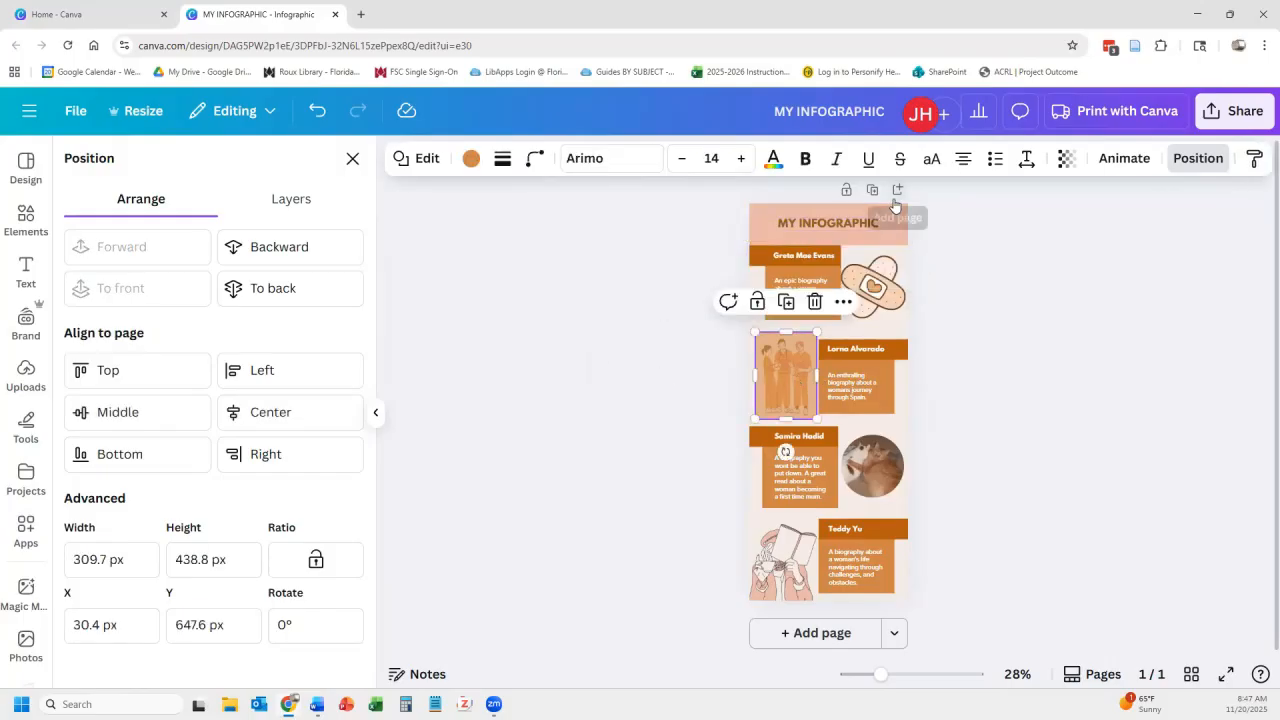
pyautogui.click(1213, 162)
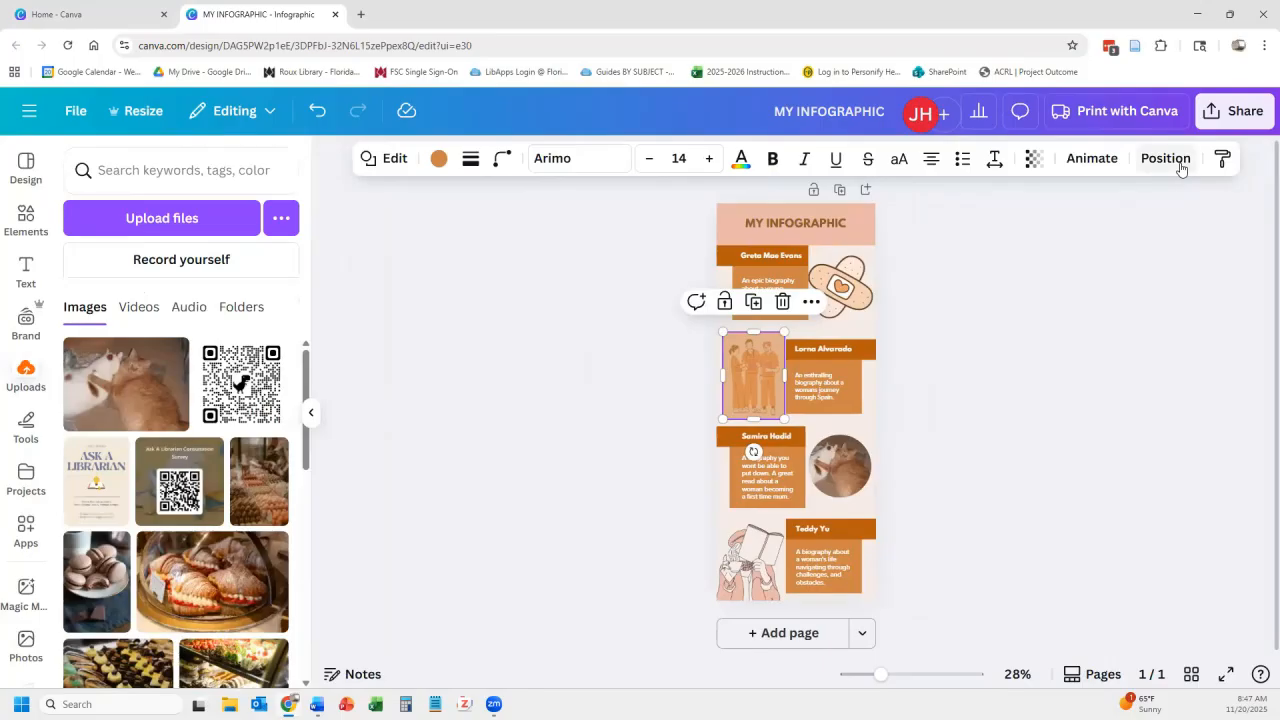
pyautogui.click(1182, 161)
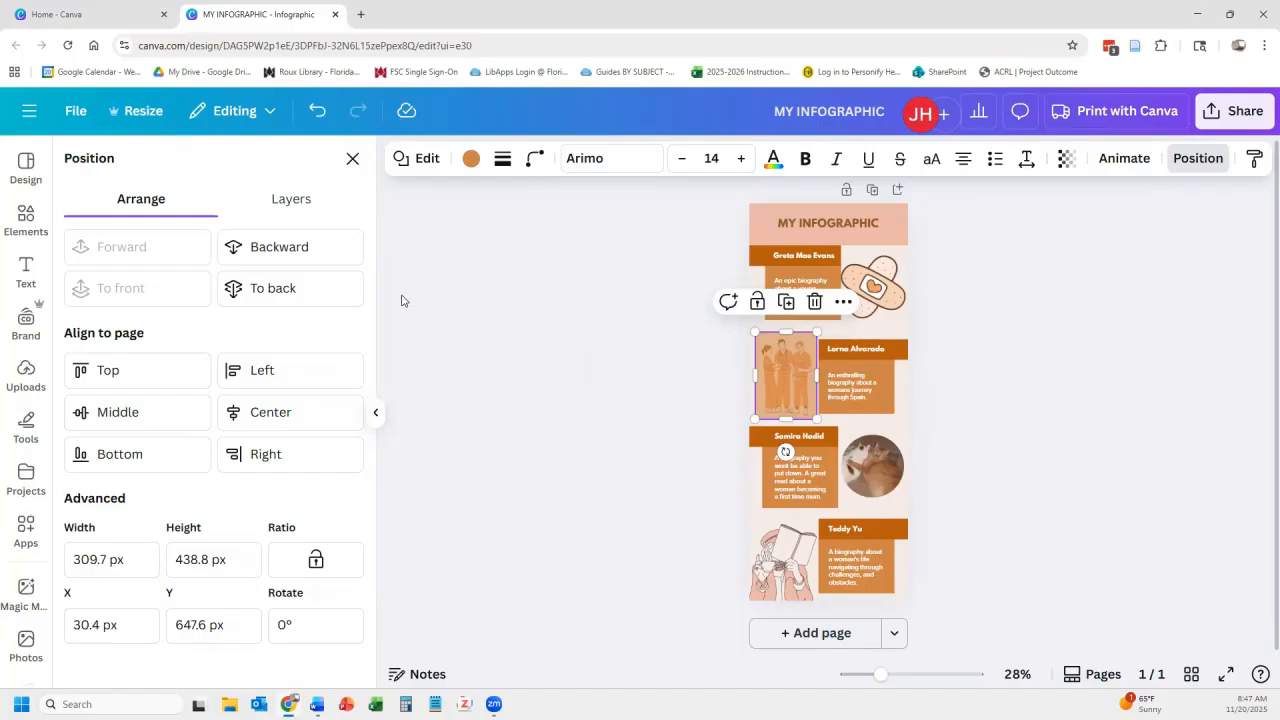
pyautogui.click(309, 241)
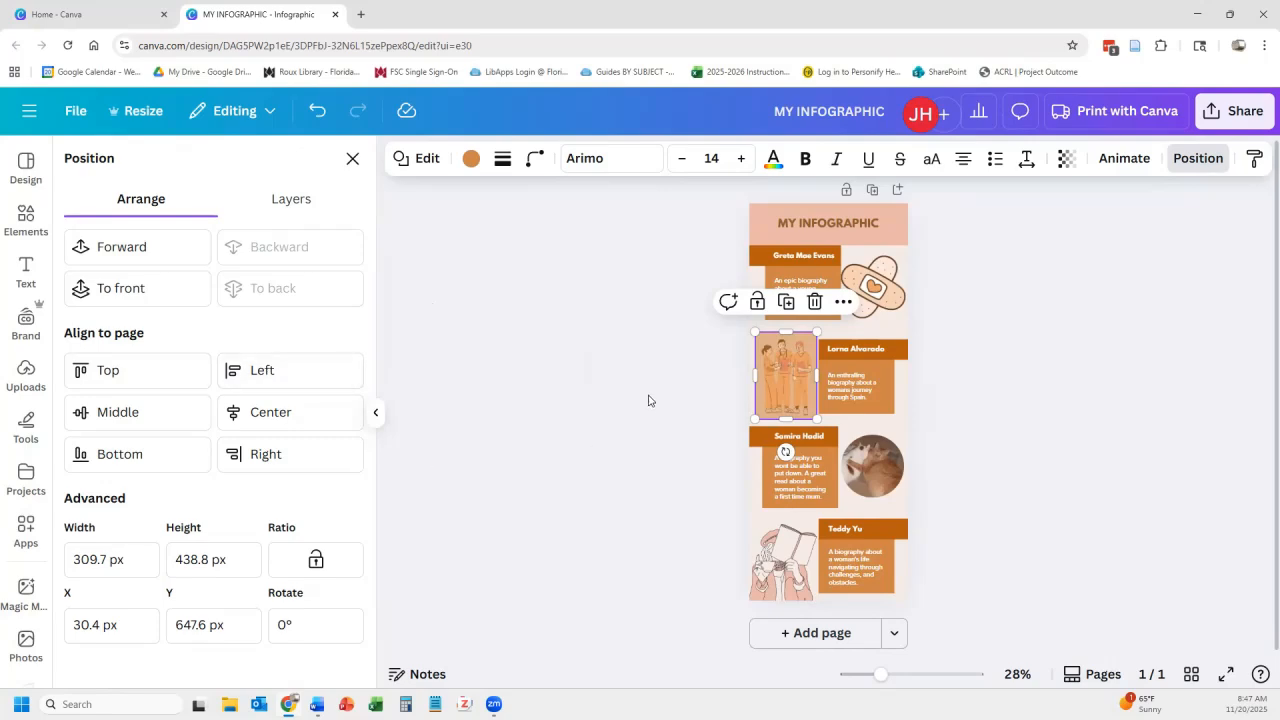
# - Move the second section's heading bar one layer forward and one layer backward again
pyautogui.click(904, 352)
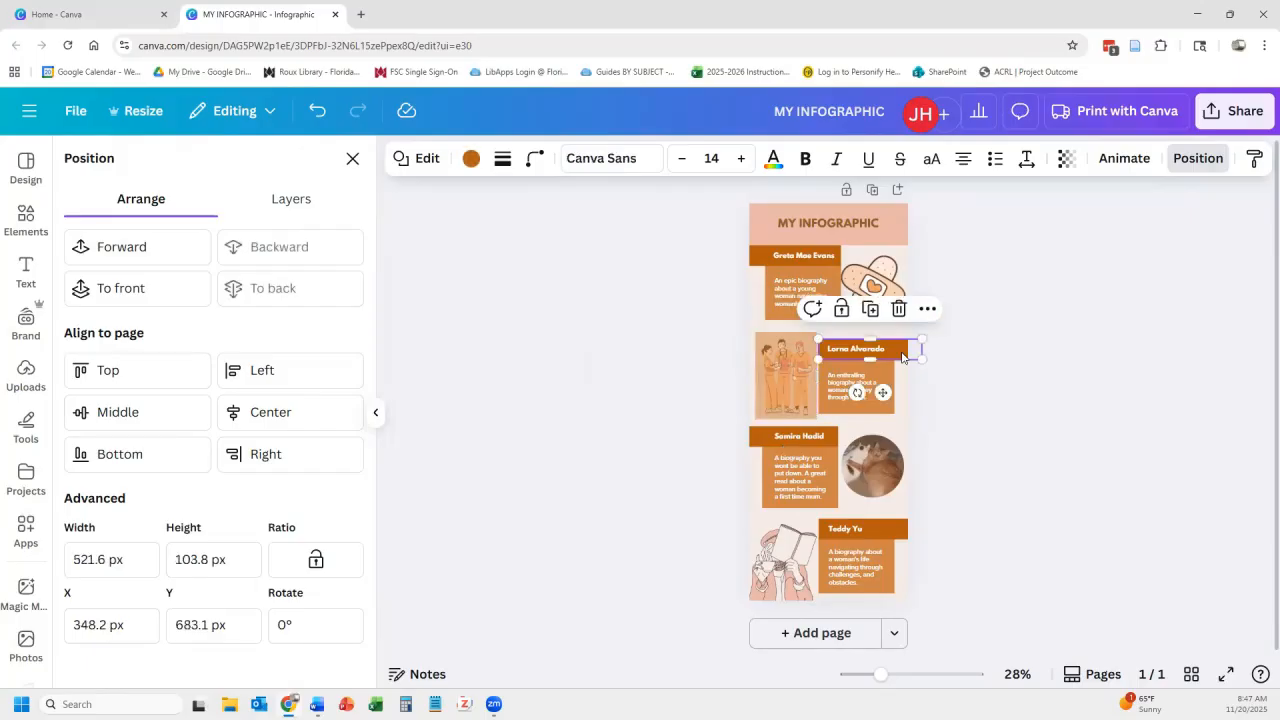
pyautogui.click(150, 245)
pyautogui.click(312, 247)
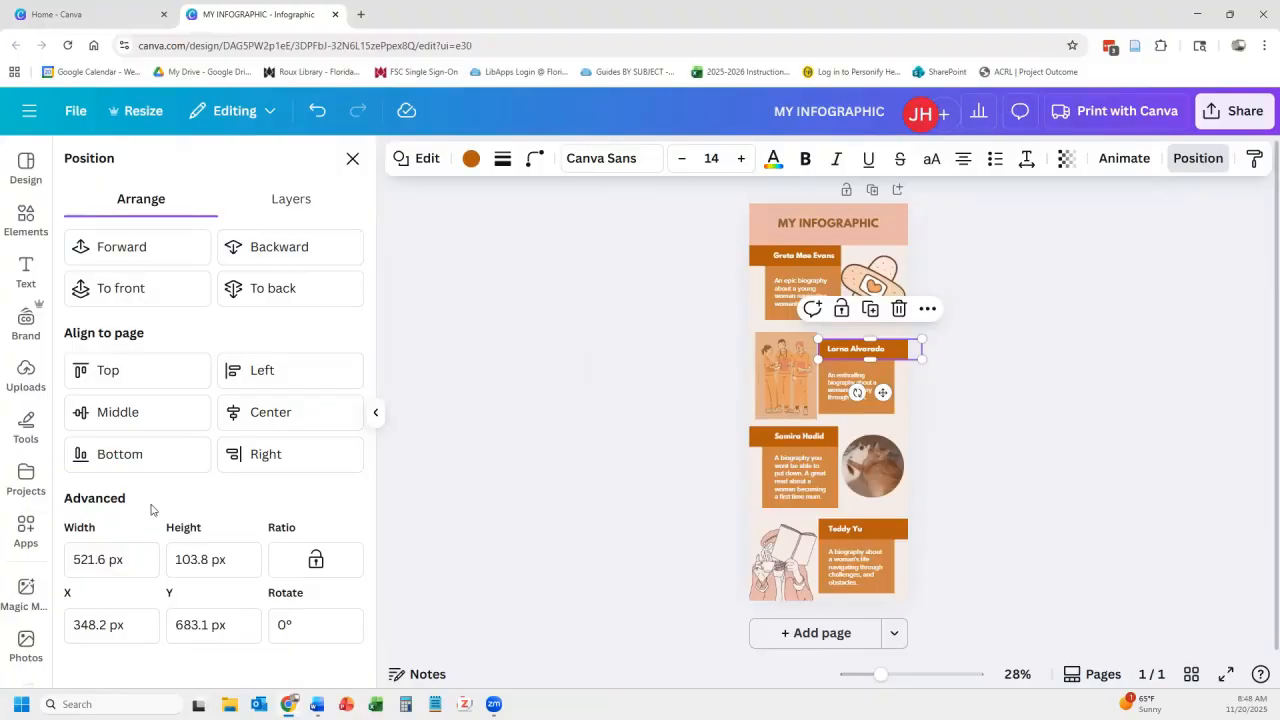
# - Delete the whole fourth section, including its heading, text box and reading illustration
pyautogui.moveTo(720, 508); pyautogui.dragTo(931, 606)
pyautogui.press('Delete')
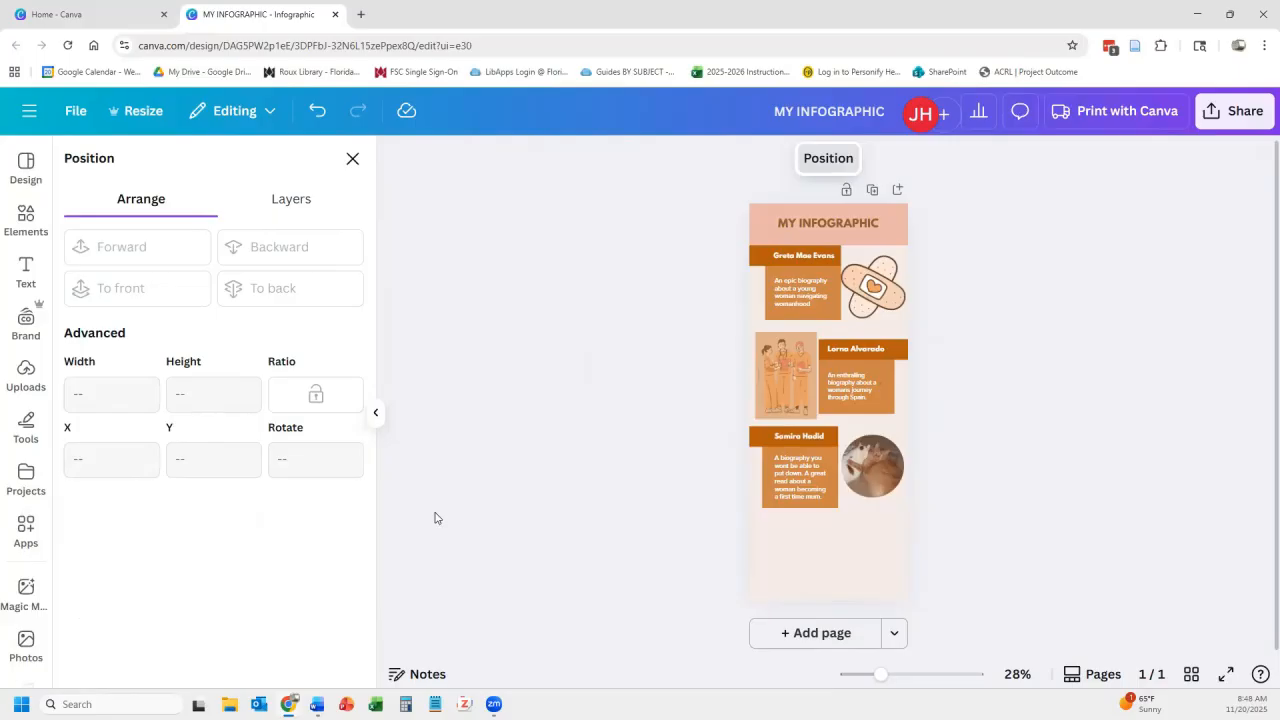
pyautogui.click(352, 158)
# - Insert a pie chart, shrink it and place it in the empty space beneath the third section
pyautogui.click(27, 222)
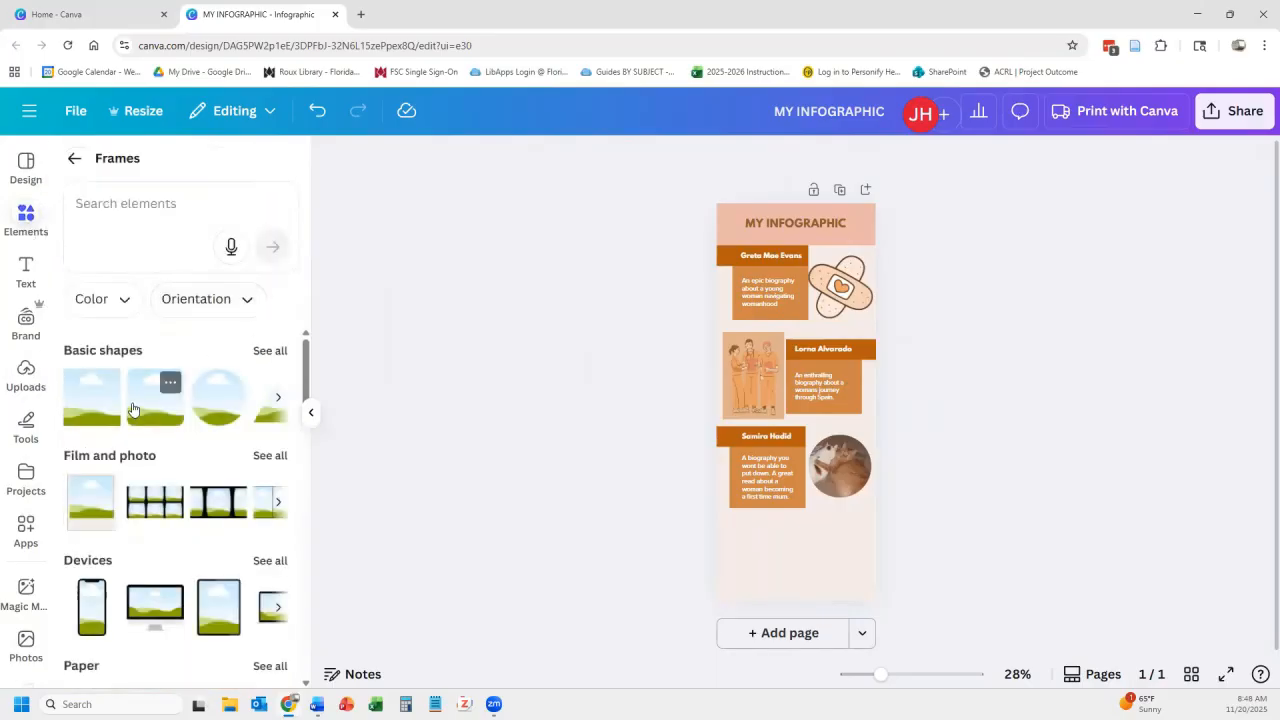
pyautogui.scroll(-2, 133, 400)
pyautogui.click(76, 158)
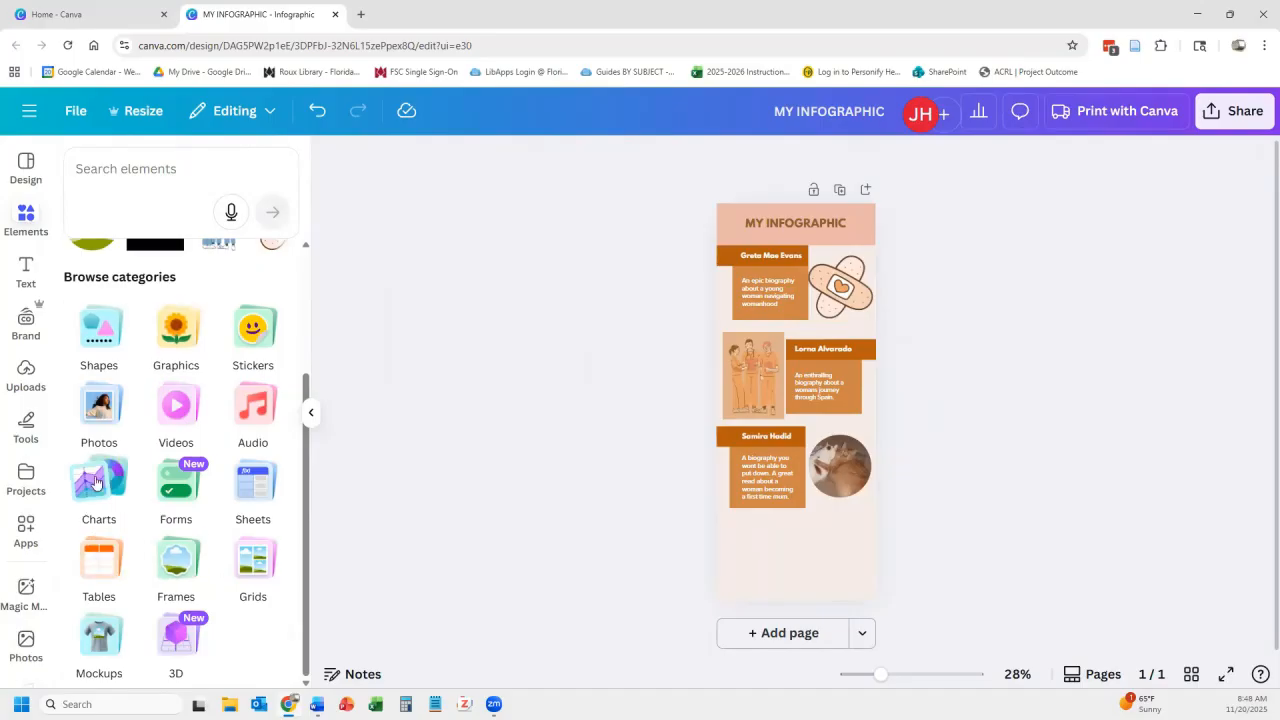
pyautogui.click(97, 483)
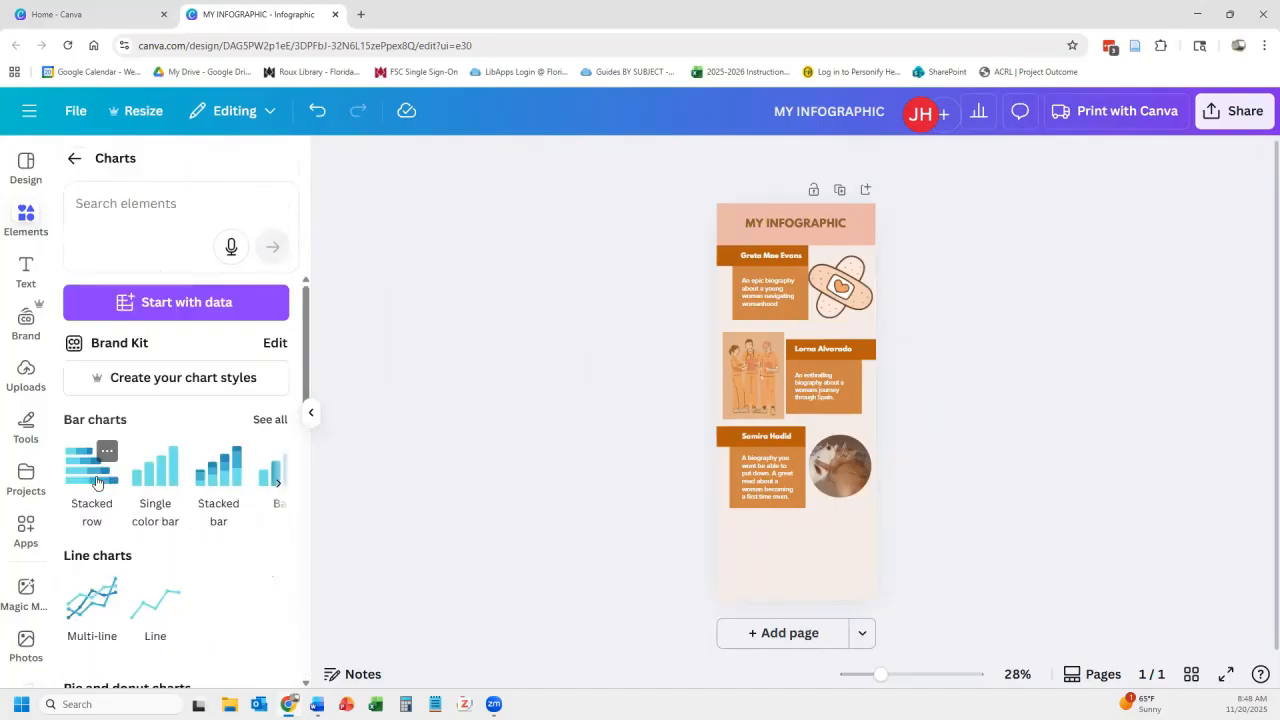
pyautogui.scroll(-3, 88, 478)
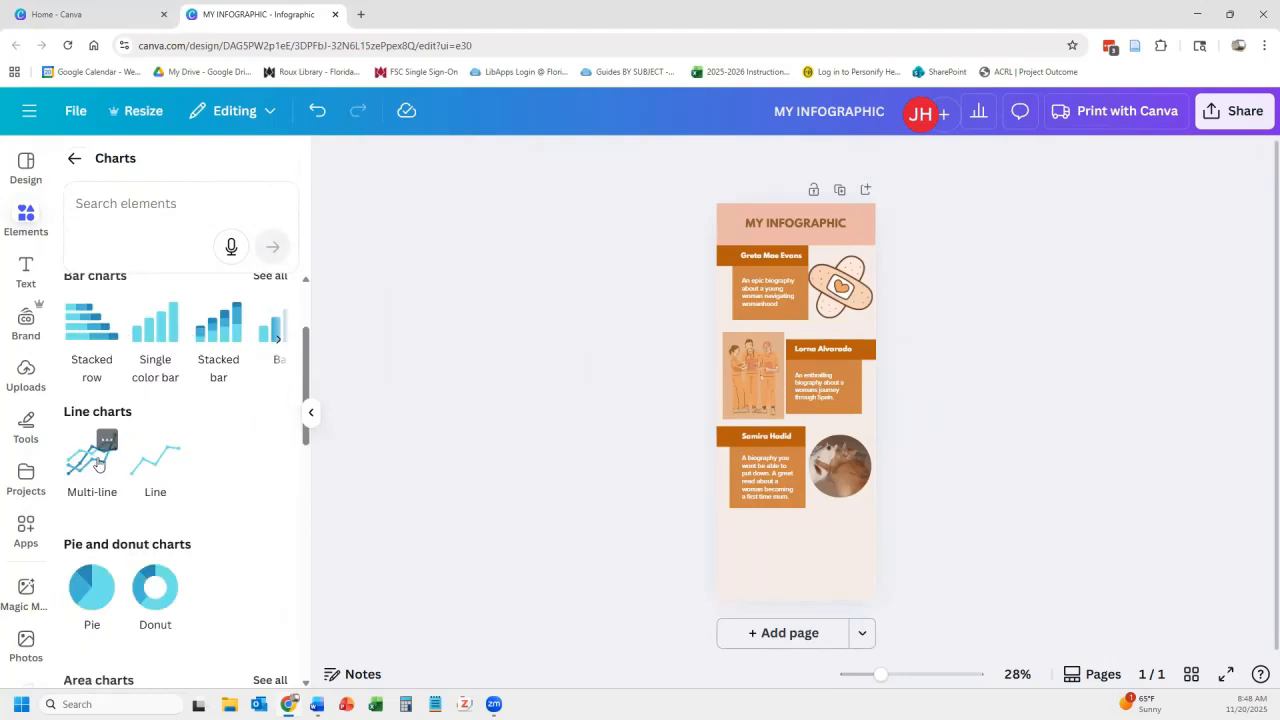
pyautogui.click(88, 590)
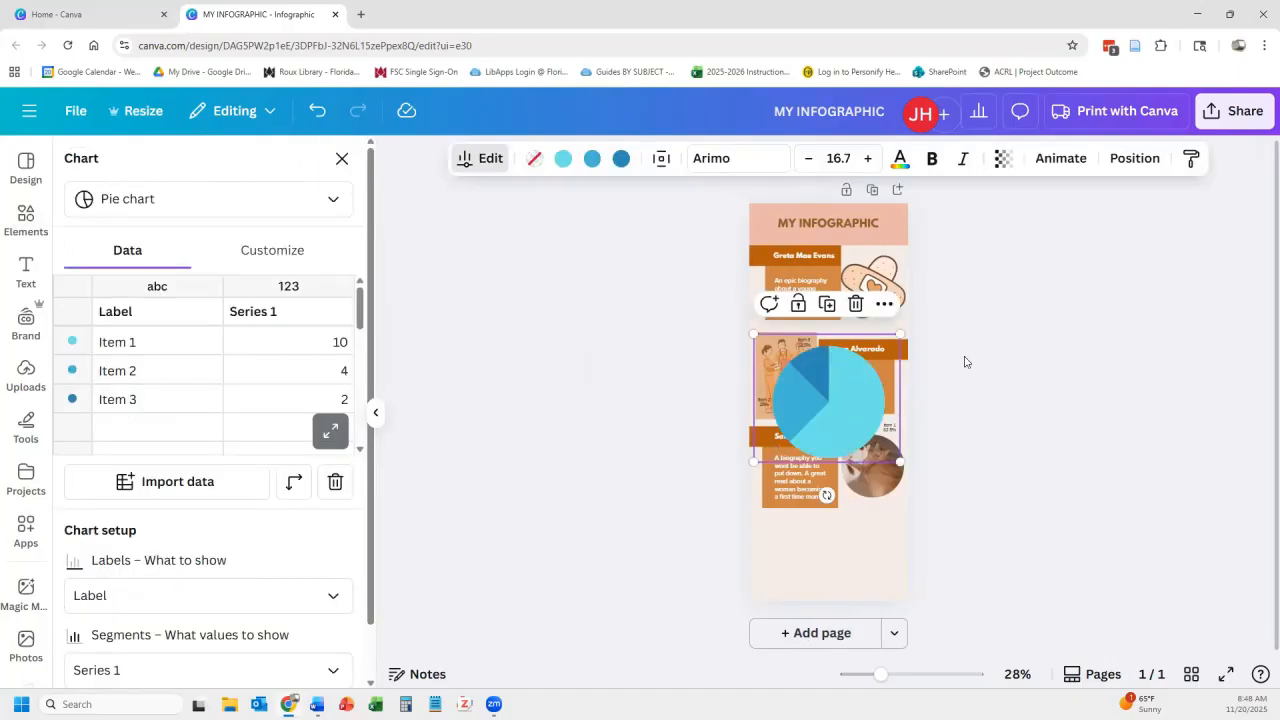
pyautogui.moveTo(752, 332); pyautogui.dragTo(808, 381)
pyautogui.moveTo(831, 498); pyautogui.dragTo(847, 576)
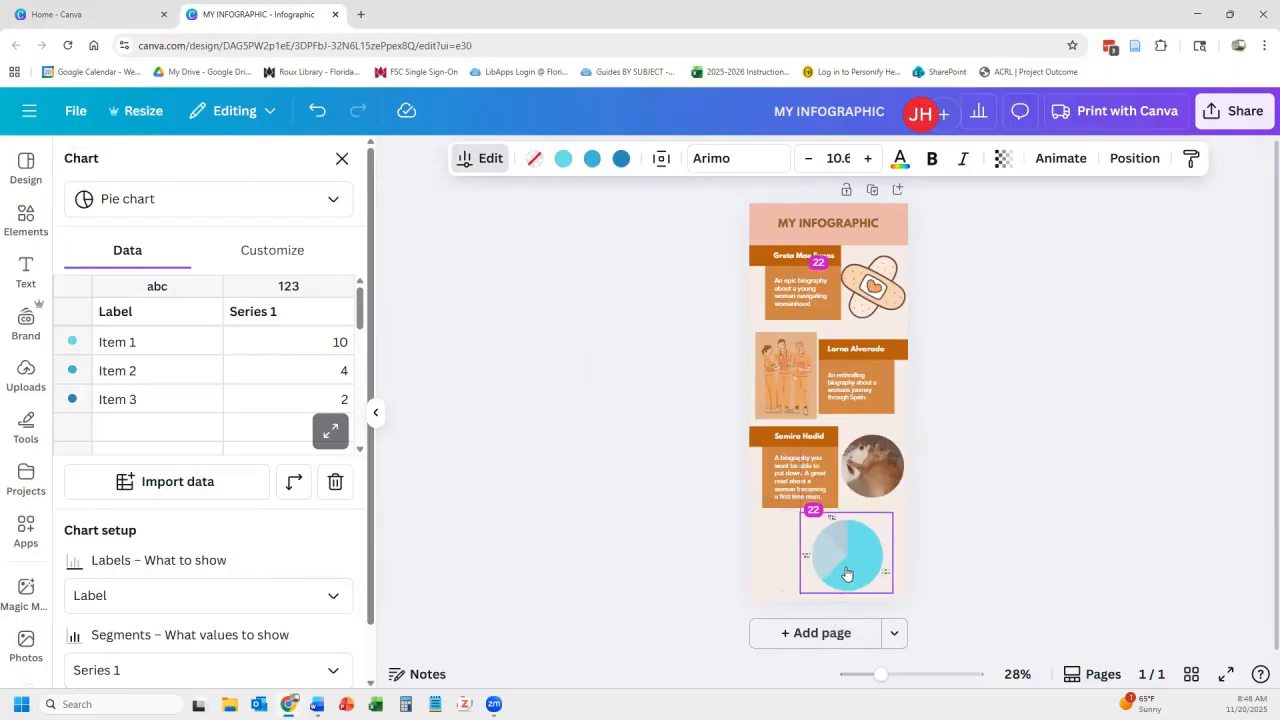
# - Recolor the three pie slices with the document's light orange, brown and pale peach colors
pyautogui.click(563, 158)
pyautogui.click(166, 325)
pyautogui.click(592, 158)
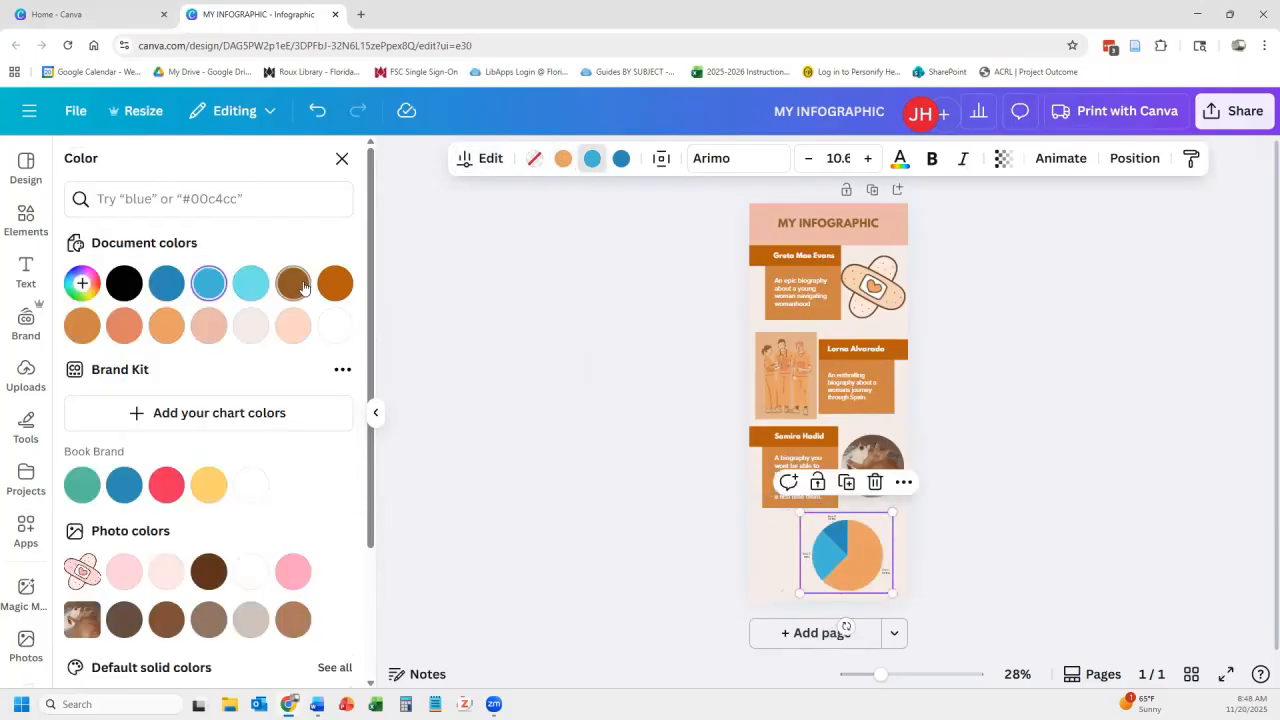
pyautogui.click(293, 283)
pyautogui.click(621, 158)
pyautogui.click(209, 325)
pyautogui.click(290, 328)
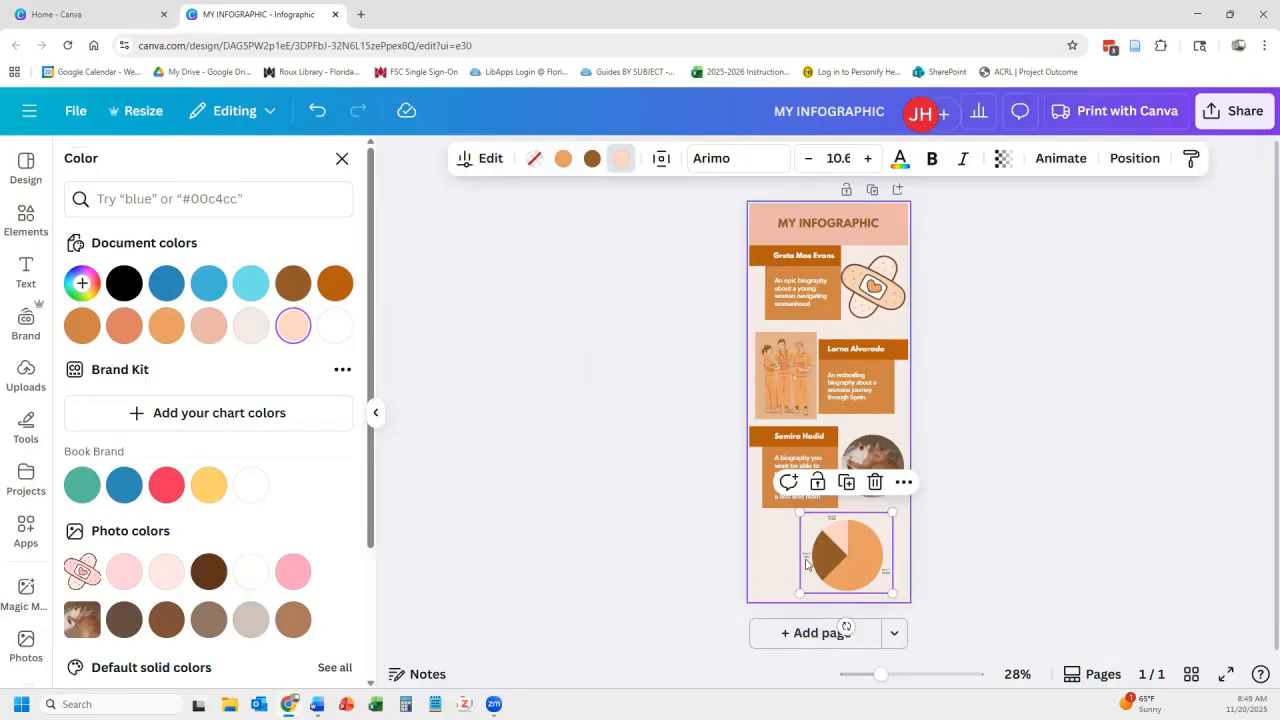
# - Enlarge the pie chart's label text to size 23.6
pyautogui.click(868, 158)
pyautogui.click(868, 158)
pyautogui.click(868, 158)
pyautogui.click(868, 158)
pyautogui.click(868, 158)
pyautogui.tripleClick(868, 158)
pyautogui.doubleClick(868, 158)
pyautogui.tripleClick(868, 158)
# - Change the pie chart labels' font to League Spartan and increase their size slightly
pyautogui.click(724, 160)
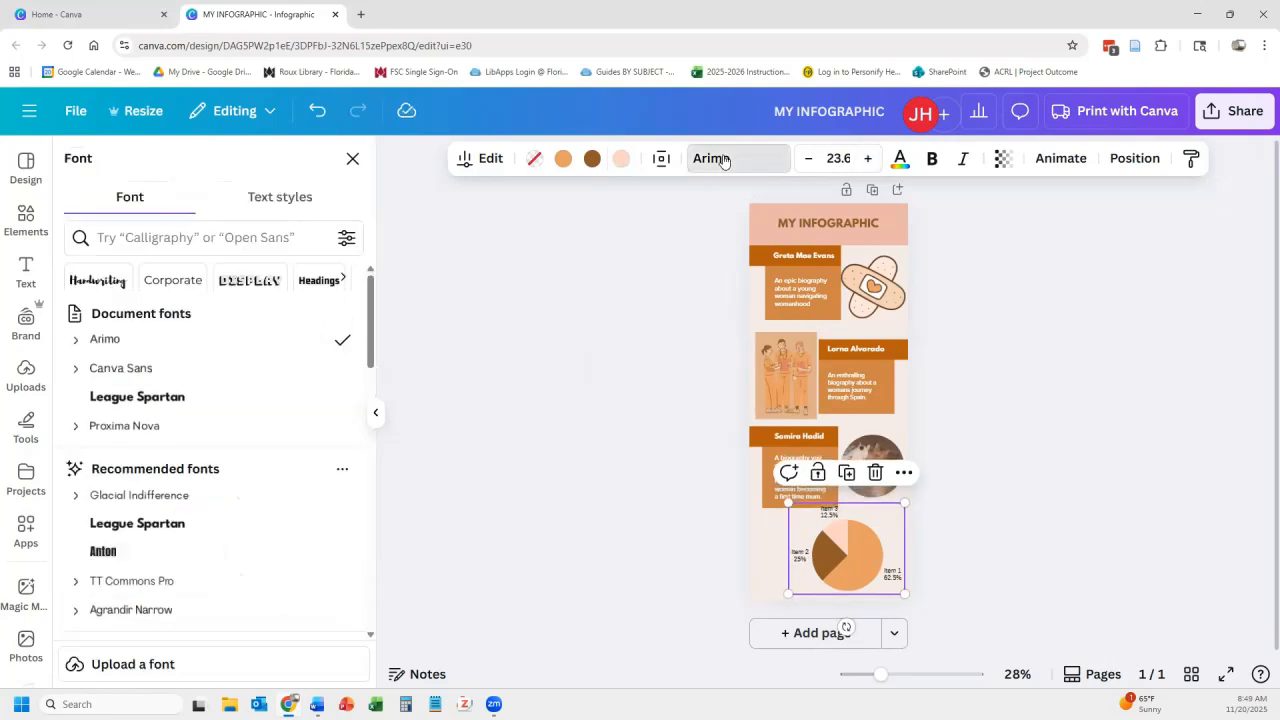
pyautogui.click(184, 405)
pyautogui.click(868, 160)
# - Shrink the pie chart slightly, center it near the page's lower edge and color its labels brown
pyautogui.moveTo(845, 553); pyautogui.dragTo(830, 563)
pyautogui.moveTo(769, 509); pyautogui.dragTo(781, 519)
pyautogui.moveTo(834, 572); pyautogui.dragTo(824, 566)
pyautogui.click(900, 160)
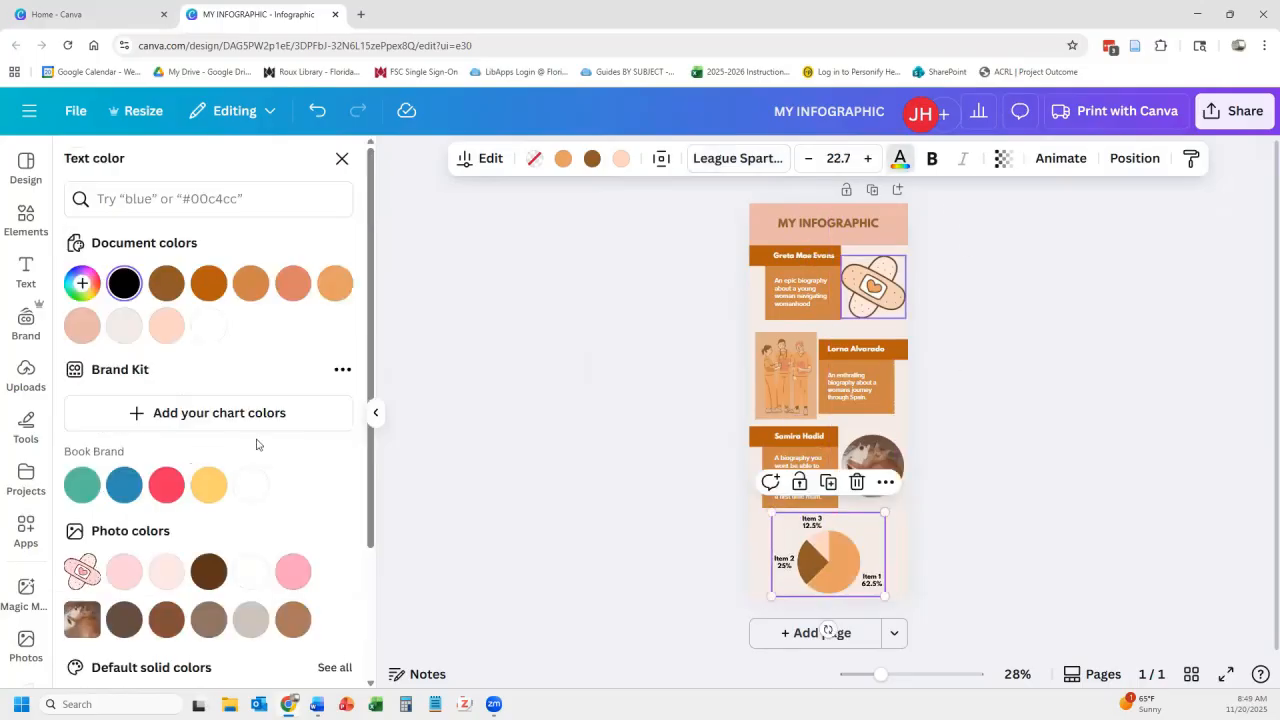
pyautogui.click(168, 285)
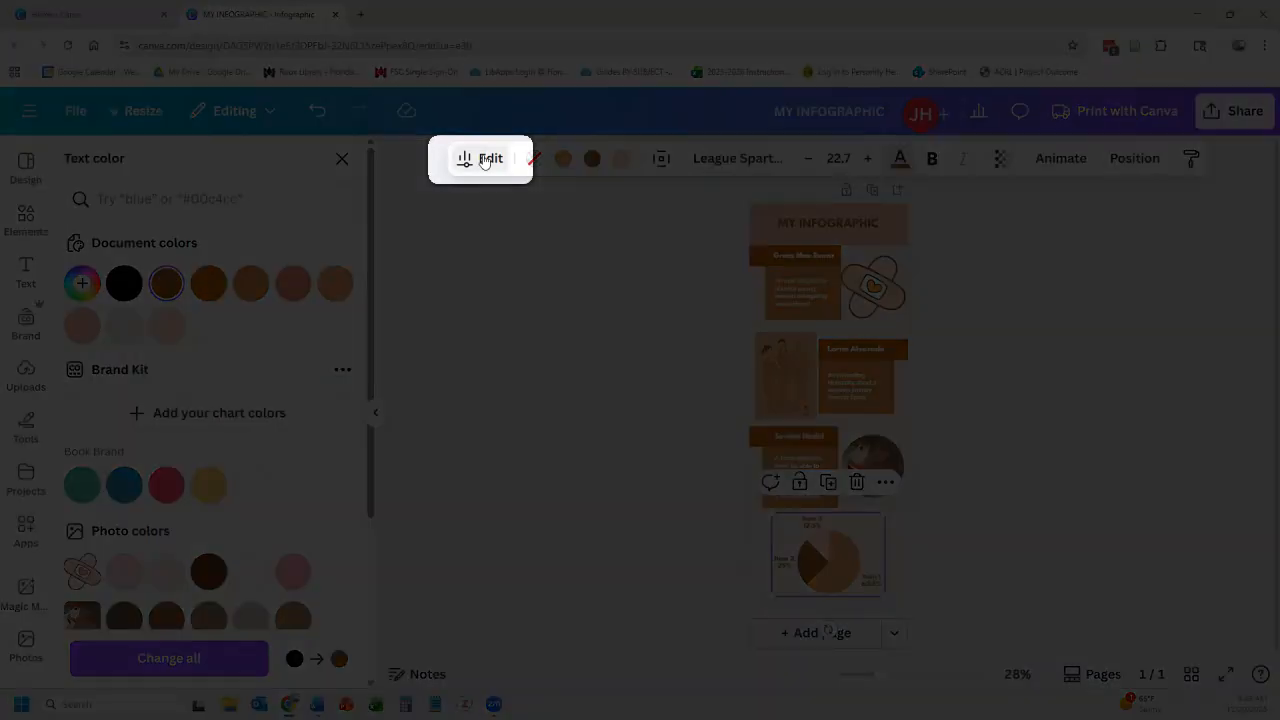
# - Rename the pie chart's three data labels to Cats, Dogs and Fish
pyautogui.click(483, 160)
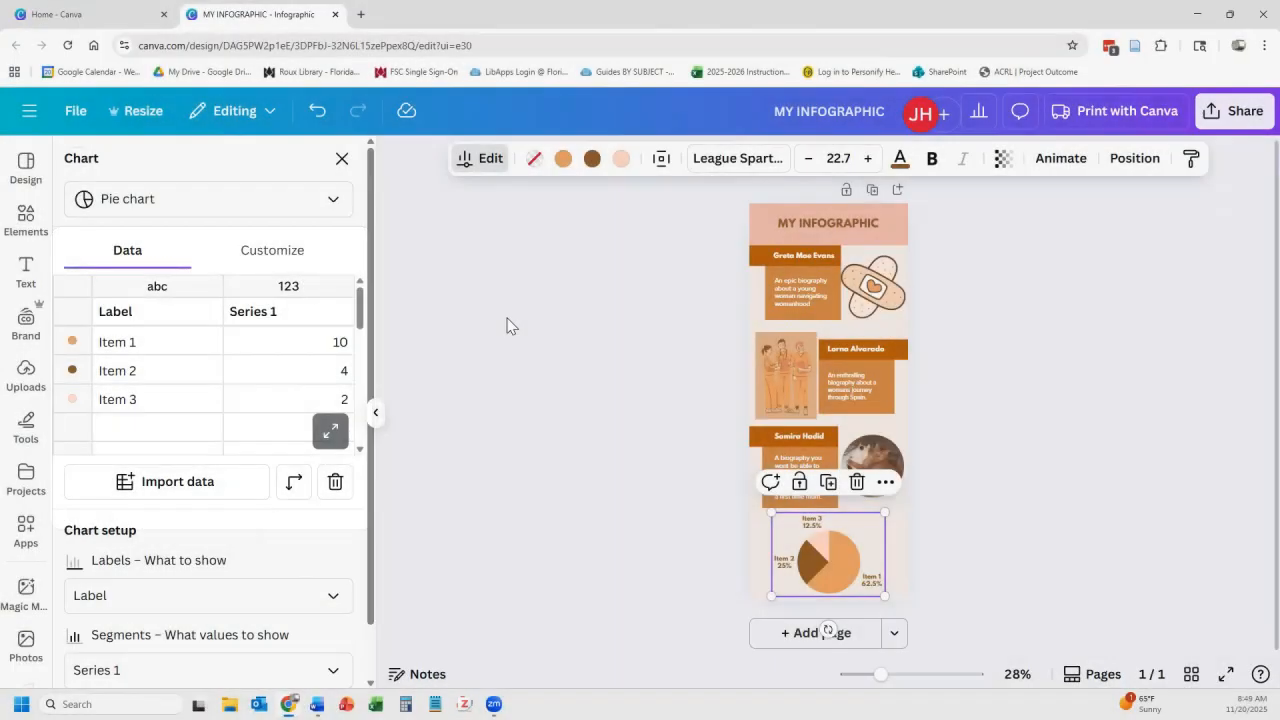
pyautogui.click(160, 346)
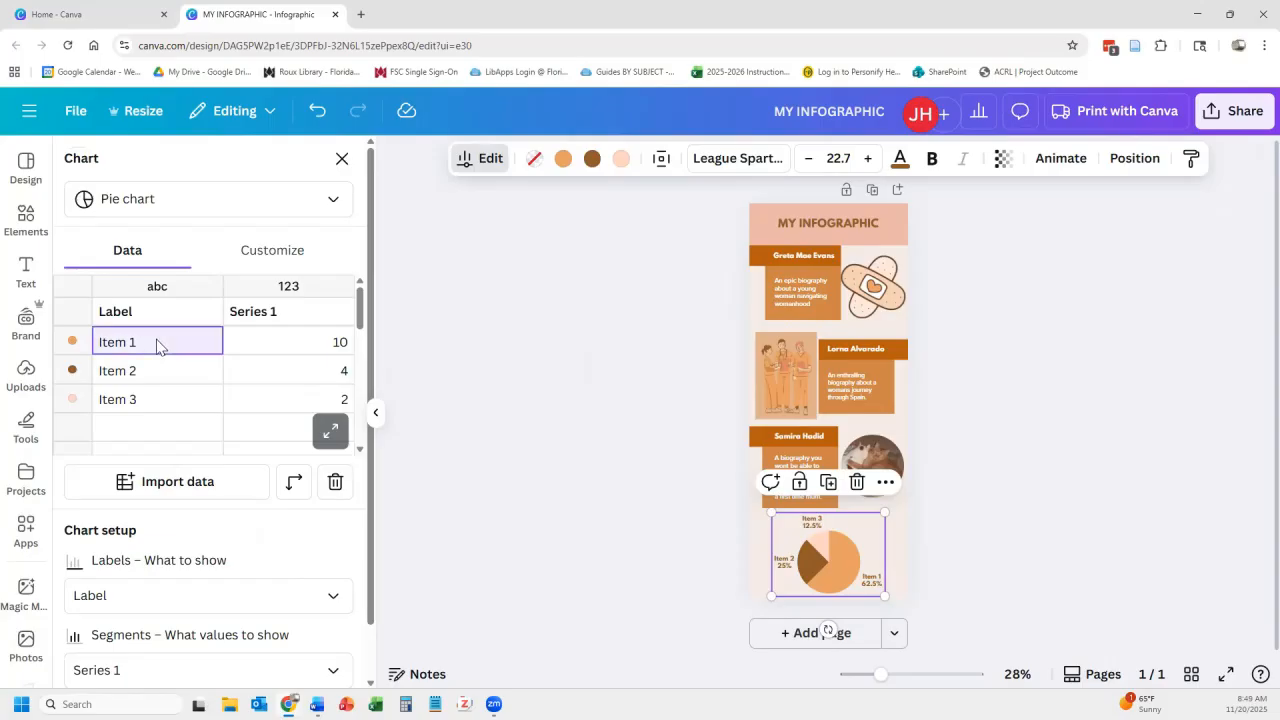
pyautogui.write('CATS')
pyautogui.press('BackSpace')
pyautogui.press('BackSpace')
pyautogui.press('BackSpace')
pyautogui.press('BackSpace')
pyautogui.write('Cats')
pyautogui.press('Return')
pyautogui.write('Dogs')
pyautogui.click(134, 398)
pyautogui.write('Fish')
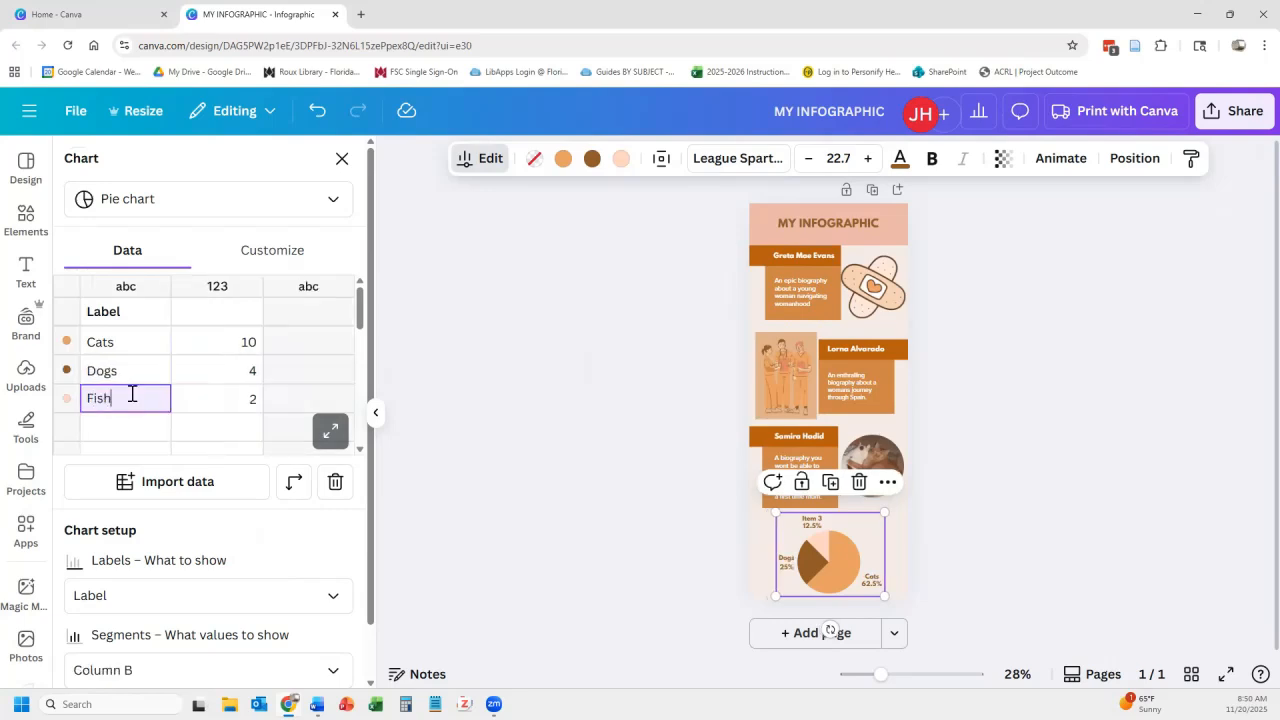
# - Set the pie chart's values to 35 for Cats, 20 for Dogs and 5 for Fish
pyautogui.click(250, 342)
pyautogui.write('35')
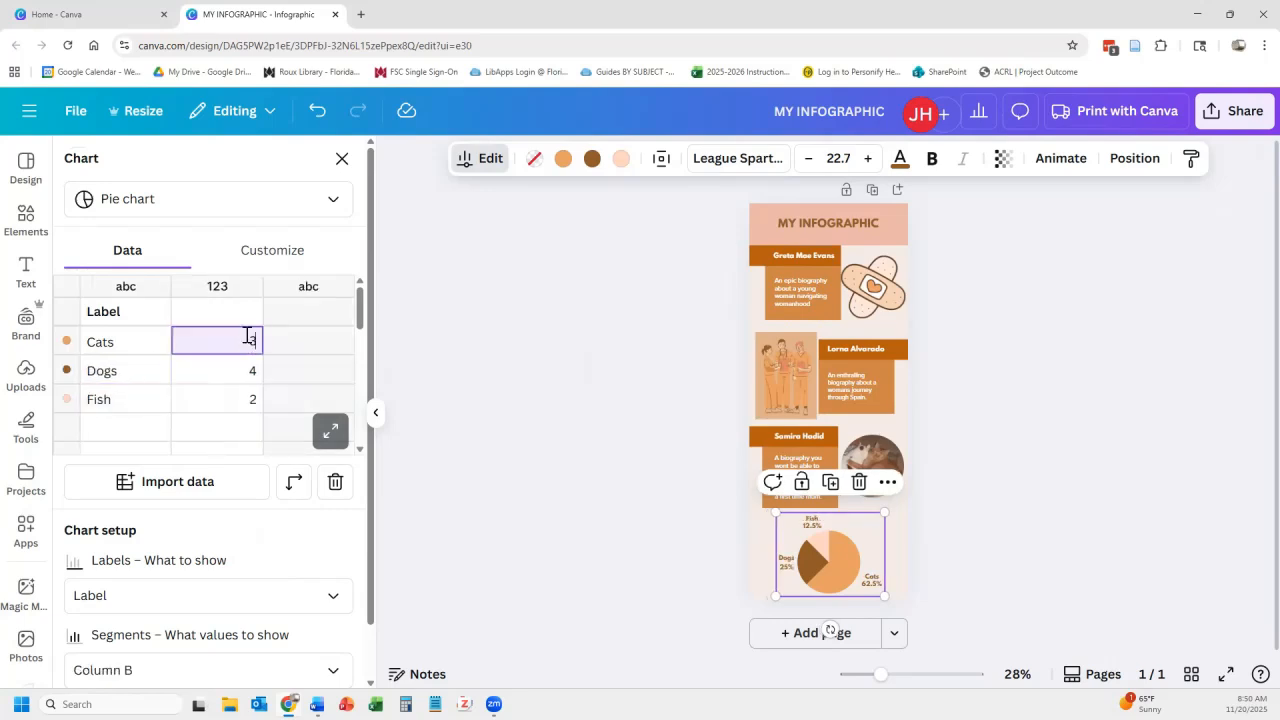
pyautogui.click(225, 373)
pyautogui.write('20')
pyautogui.click(227, 401)
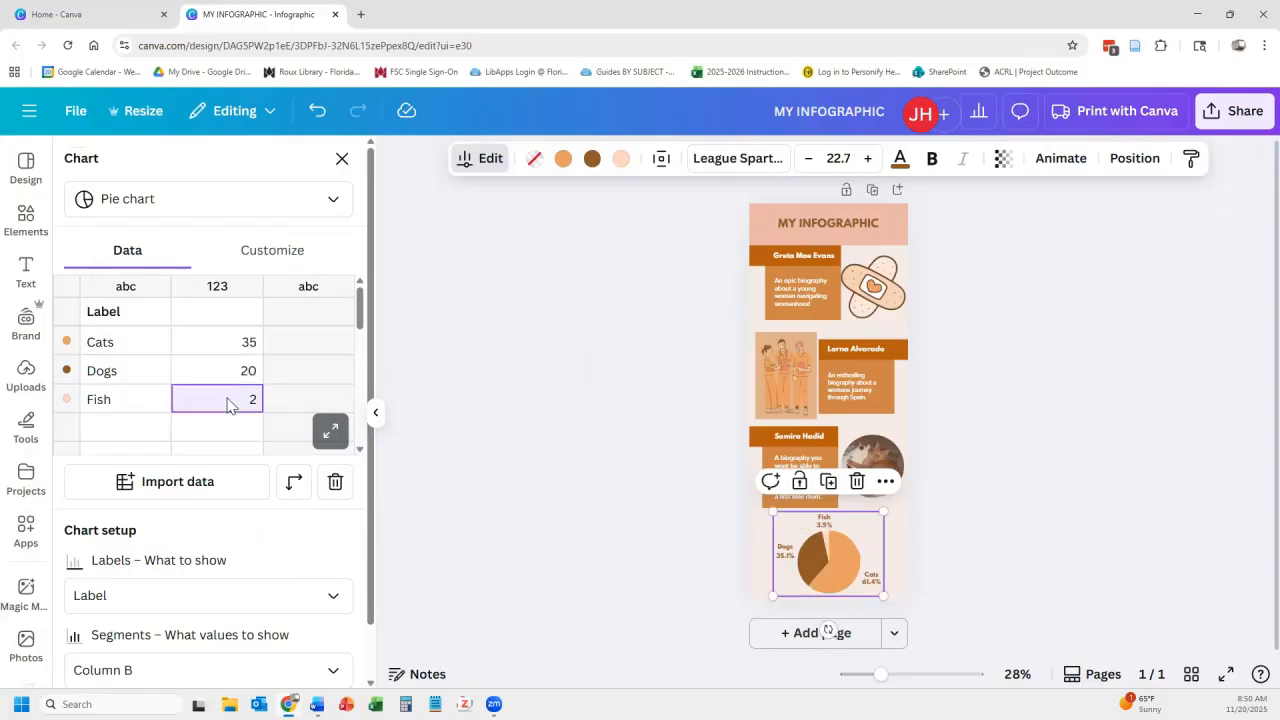
pyautogui.write('5')
pyautogui.click(591, 387)
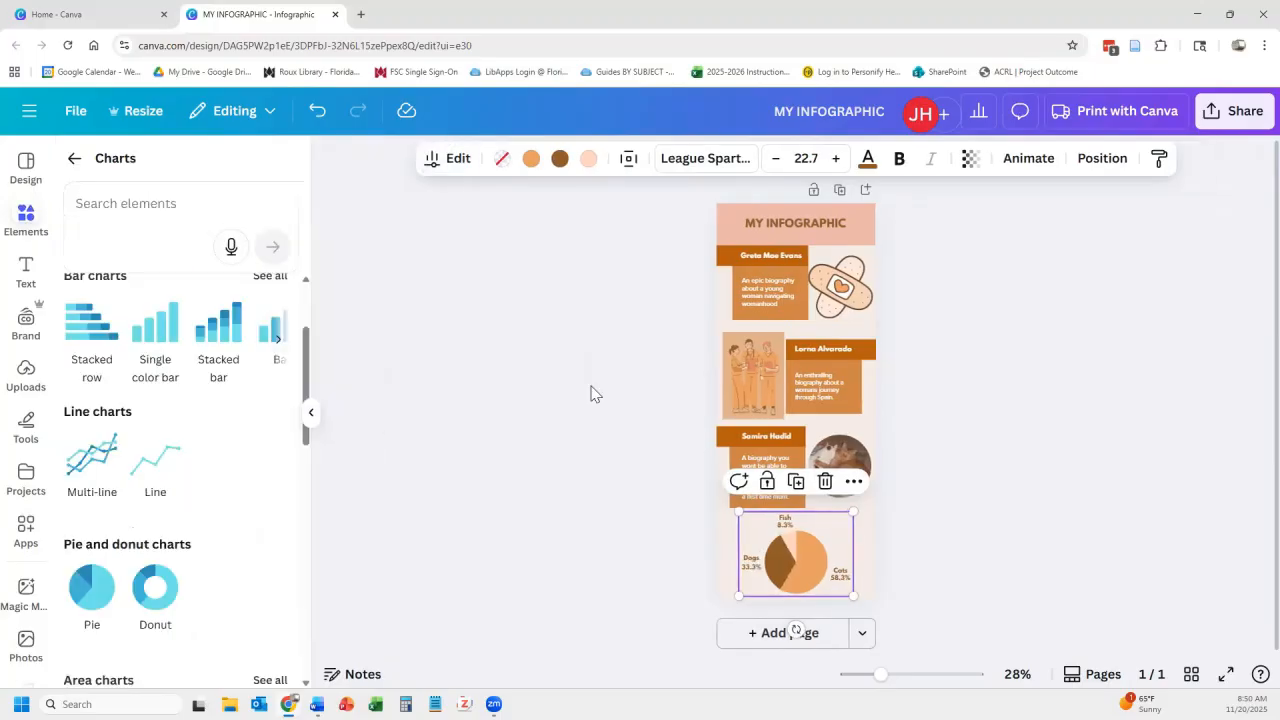
pyautogui.click(591, 393)
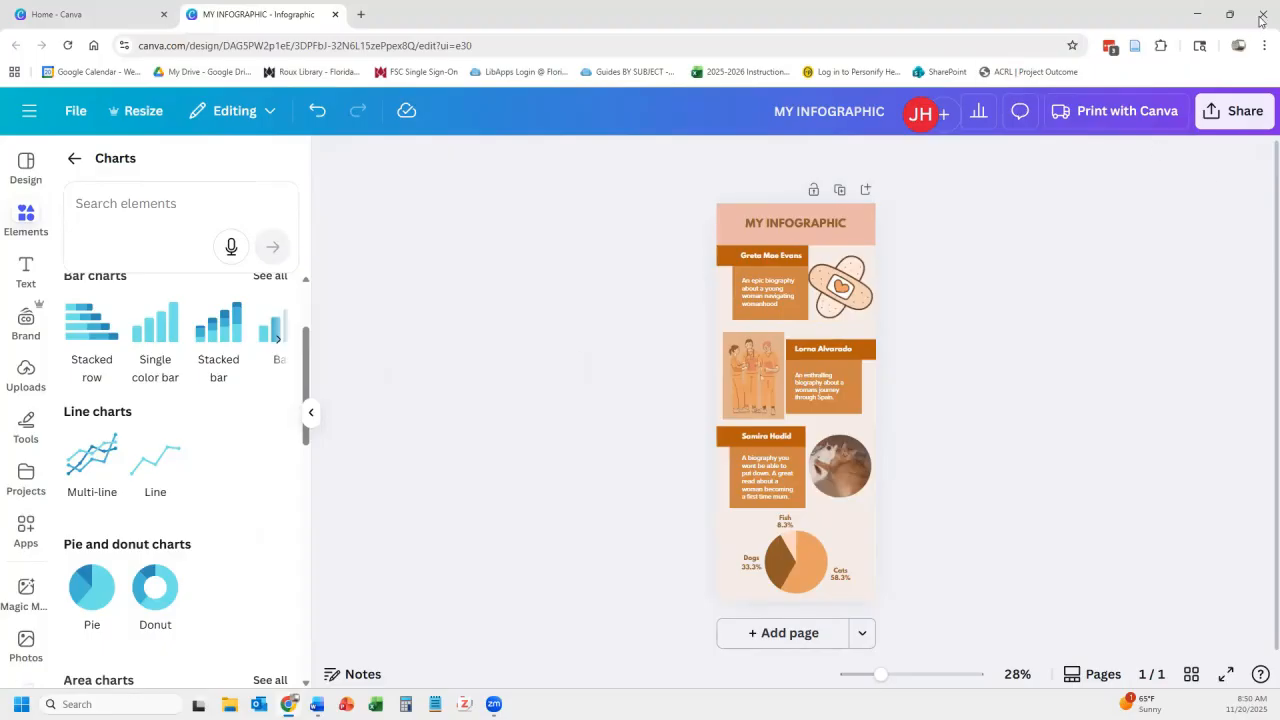
# - Open the design's download settings and review the available file types, leaving PDF Print selected
pyautogui.click(1245, 112)
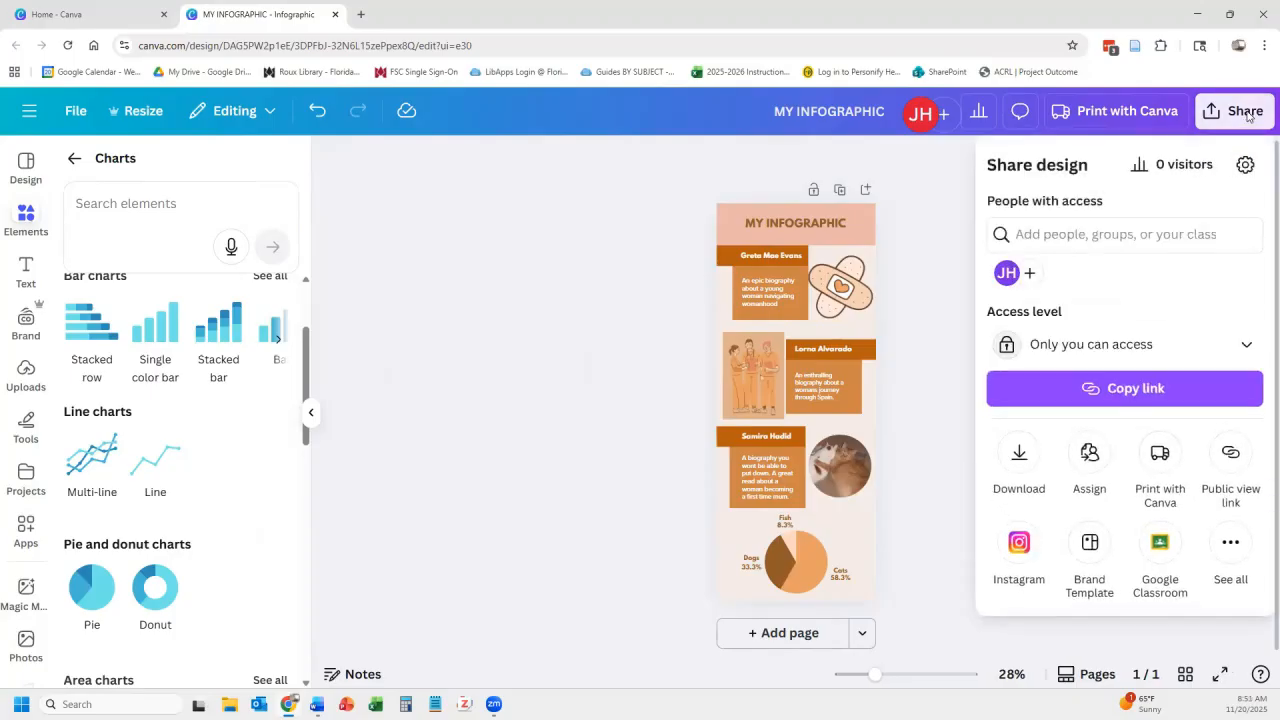
pyautogui.click(1020, 455)
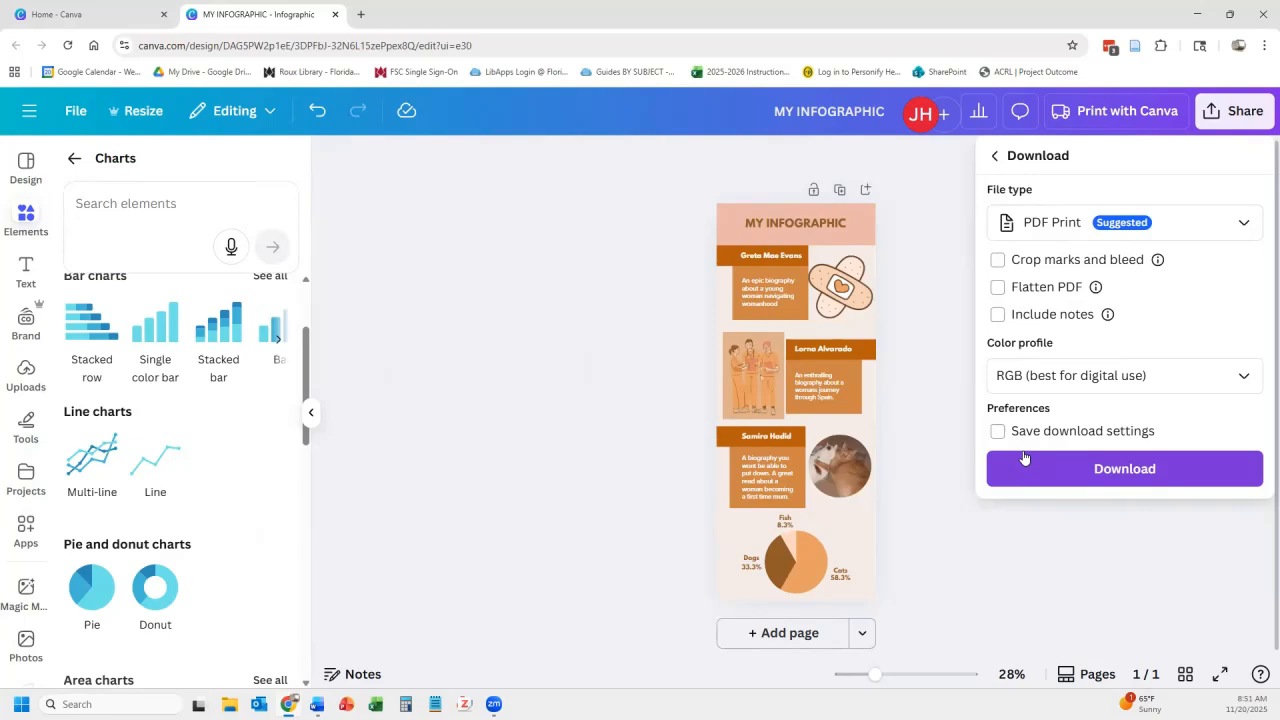
pyautogui.click(1222, 235)
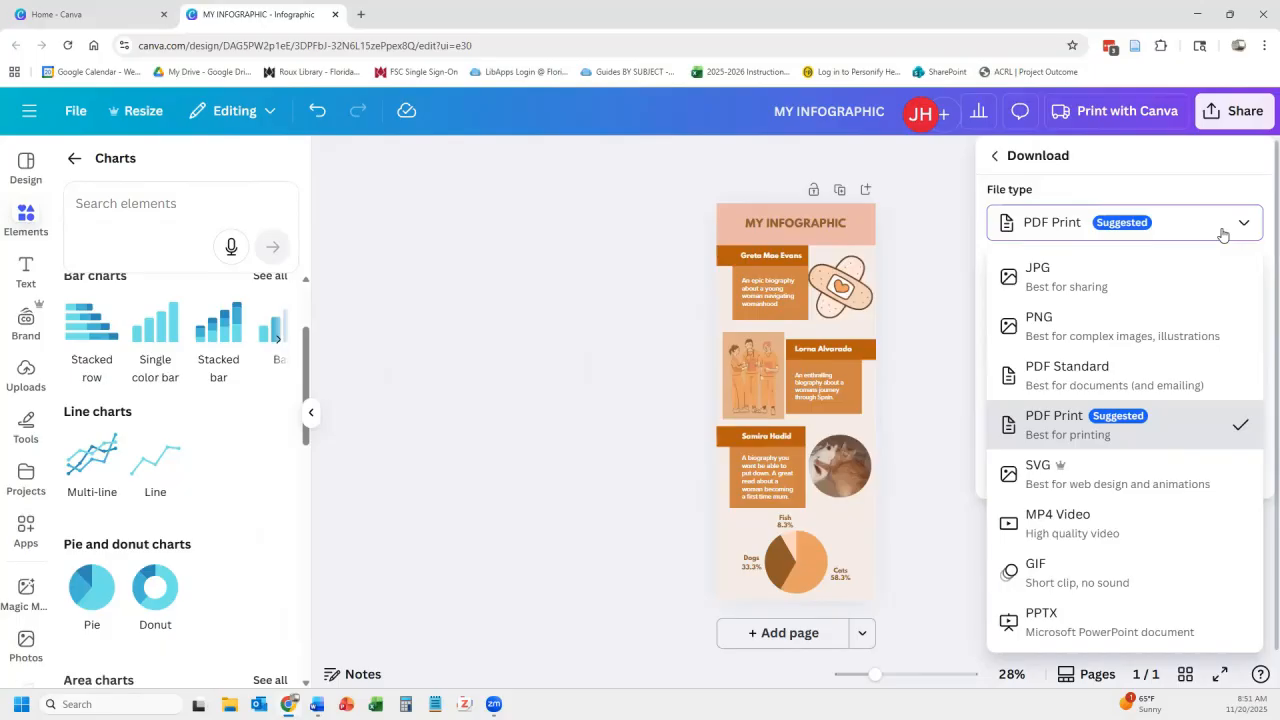
pyautogui.click(1222, 235)
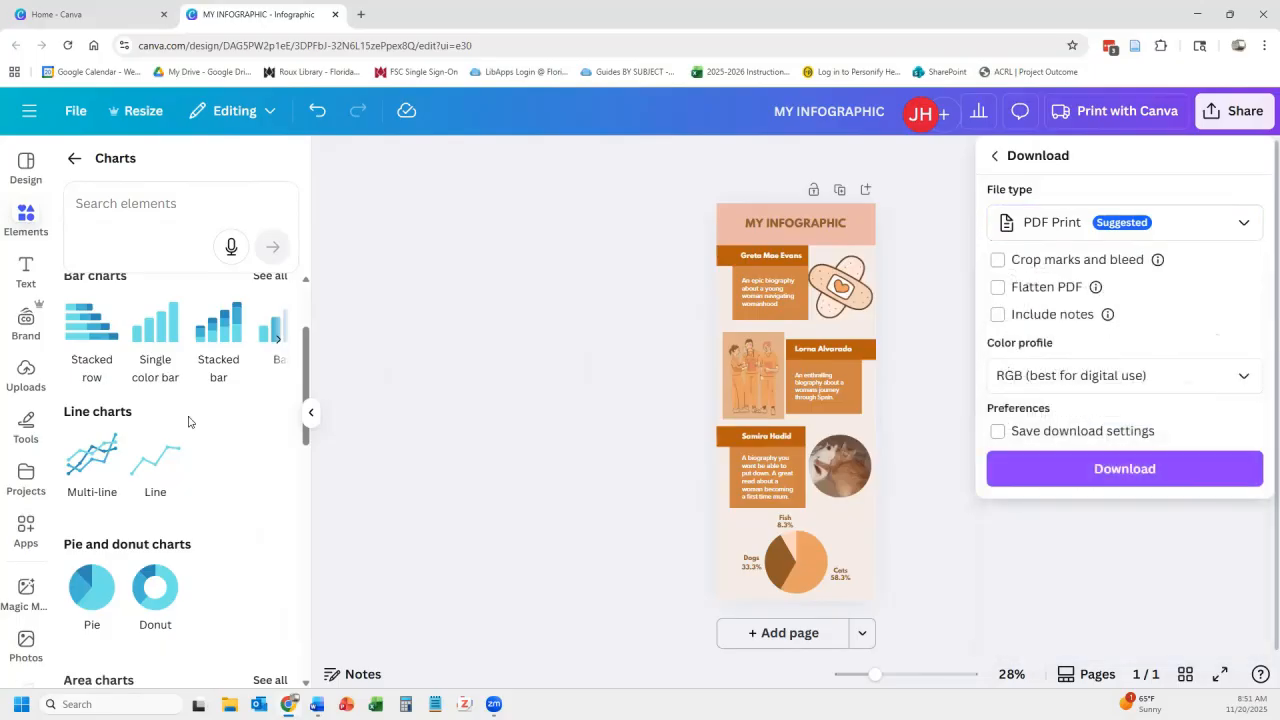